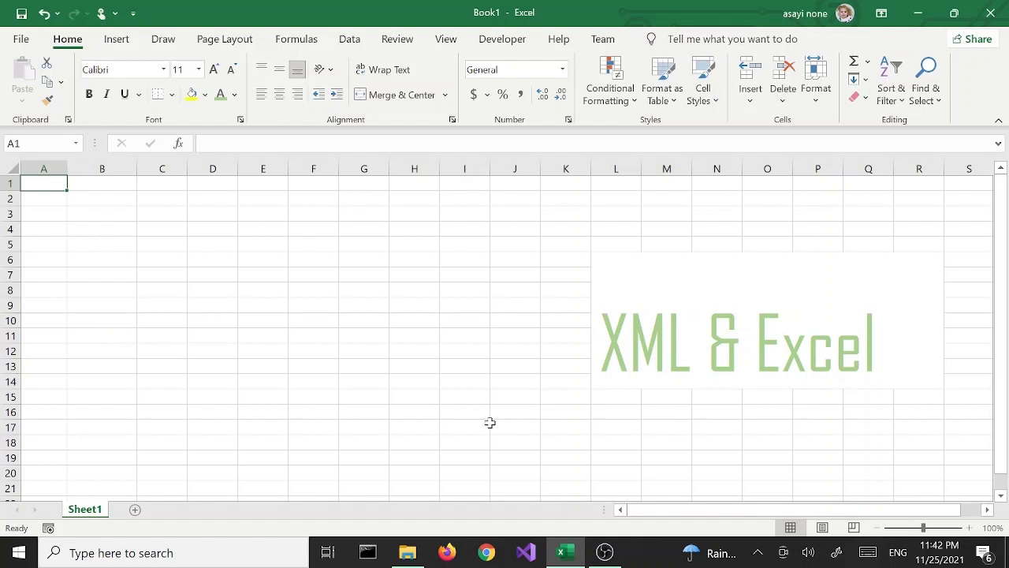
Switch to File Explorer and examine the contact entries of contacts.xml in the xml folder.
{"action": "left_click", "coordinate": [407, 554]}
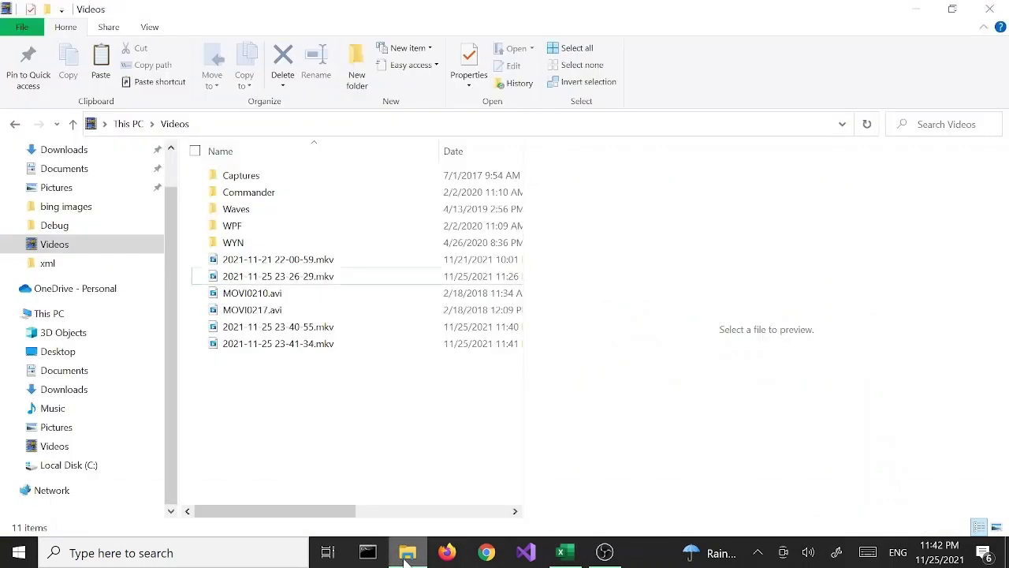
{"action": "left_click", "coordinate": [47, 264]}
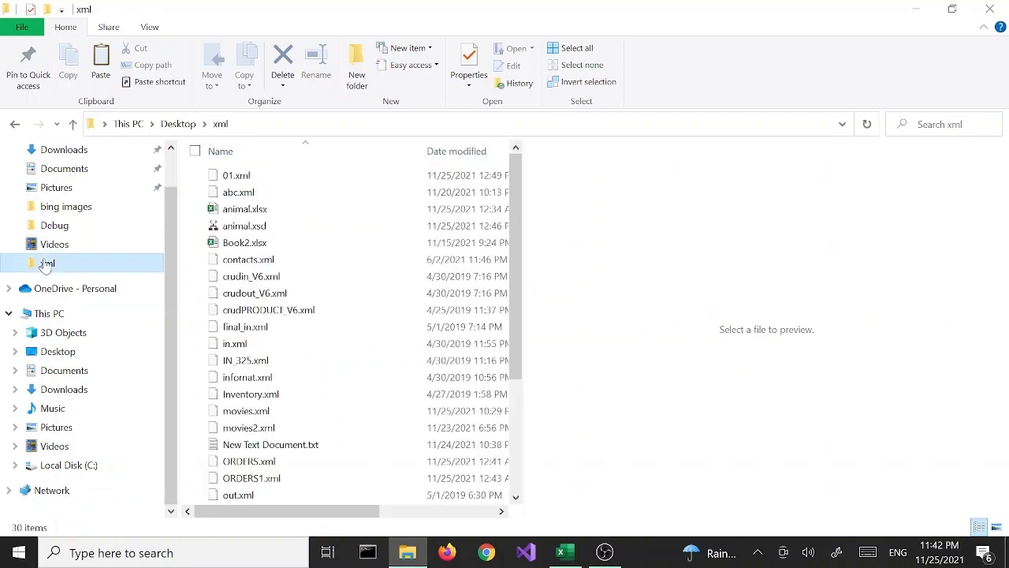
{"action": "left_click", "coordinate": [262, 261]}
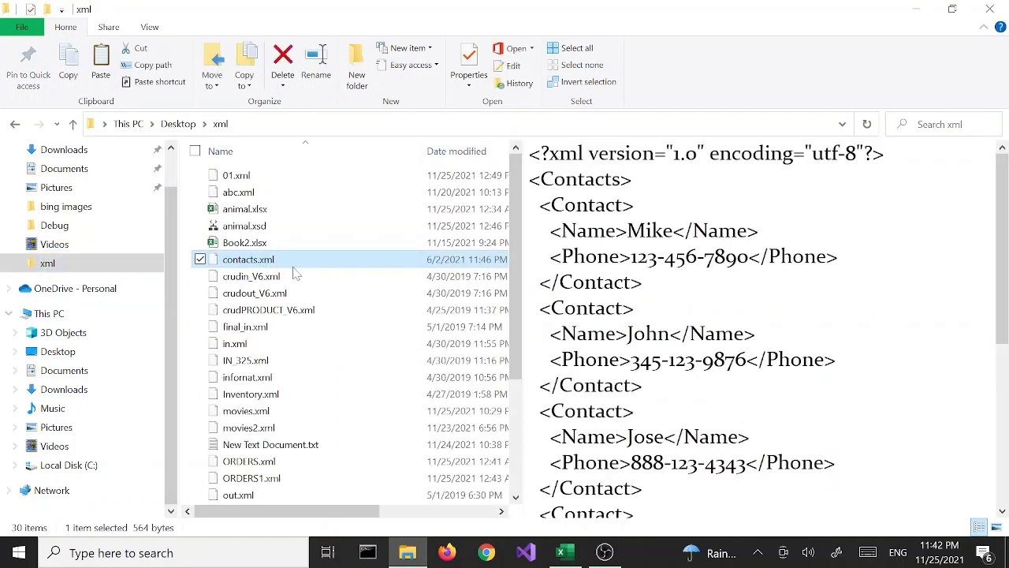
{"action": "left_click_drag", "start_coordinate": [1006, 238], "coordinate": [1003, 416]}
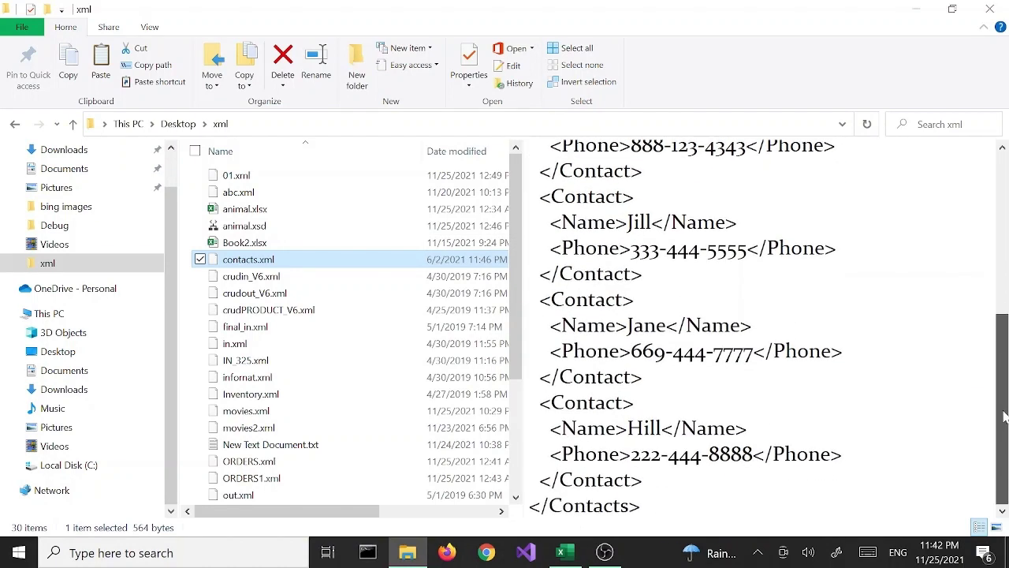
{"action": "scroll", "coordinate": [978, 261], "scroll_direction": "up", "scroll_amount": 5}
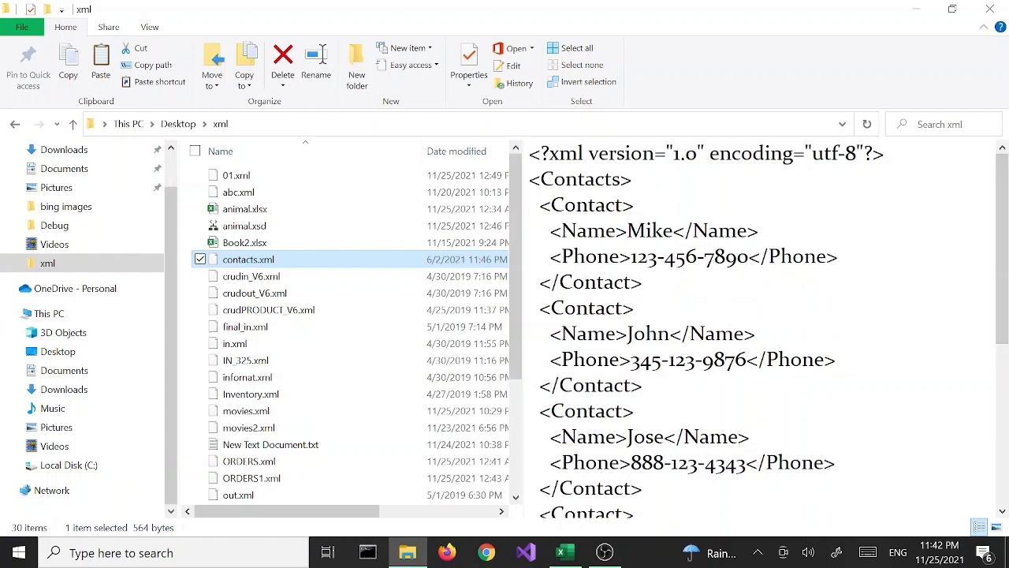
{"action": "left_click", "coordinate": [534, 205]}
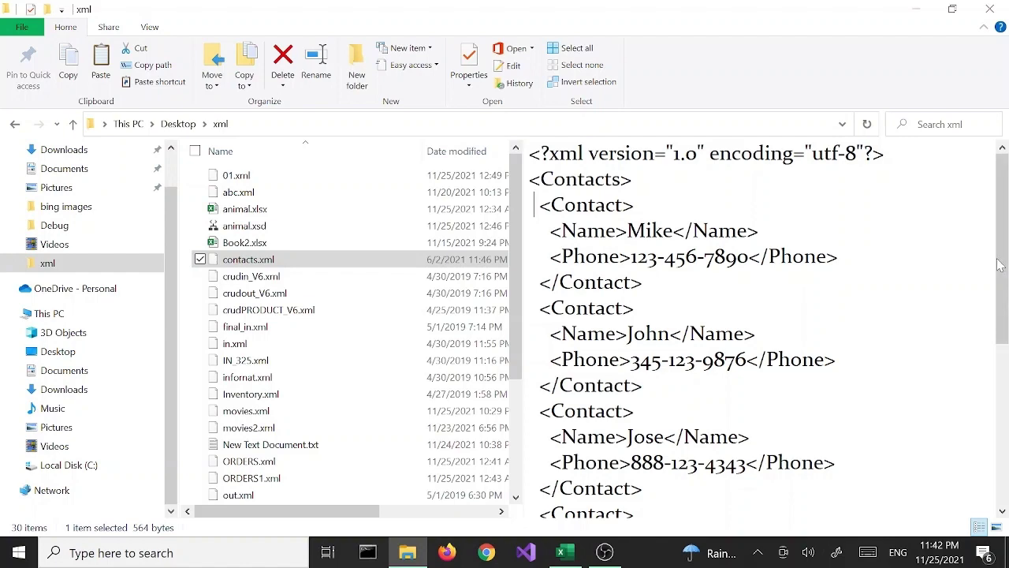
{"action": "left_click_drag", "start_coordinate": [1005, 275], "coordinate": [1005, 436]}
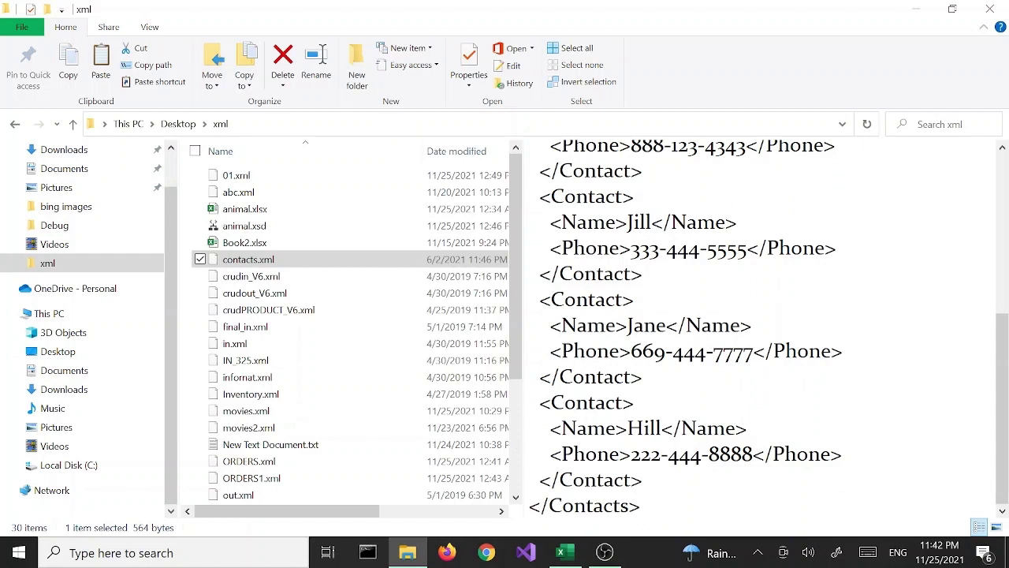
Switch to Excel and import contacts.xml from the xml folder as an XML data source.
{"action": "left_click", "coordinate": [561, 554]}
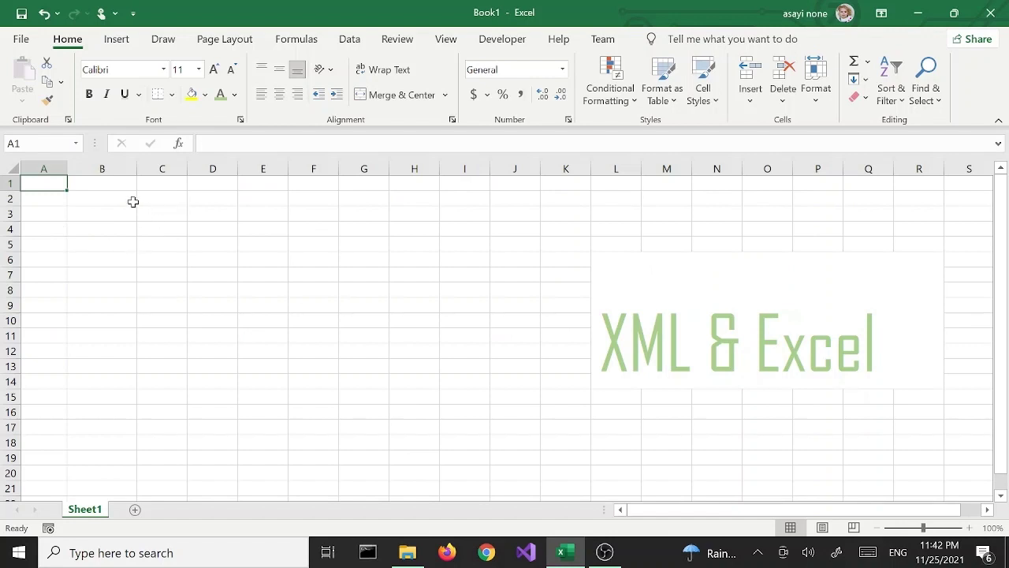
{"action": "left_click", "coordinate": [349, 41]}
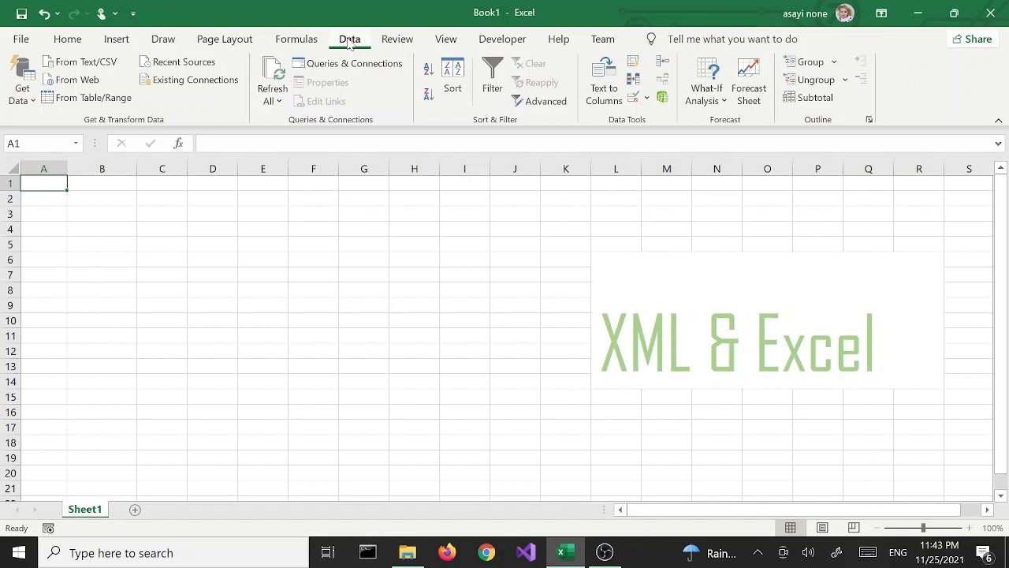
{"action": "left_click", "coordinate": [23, 105]}
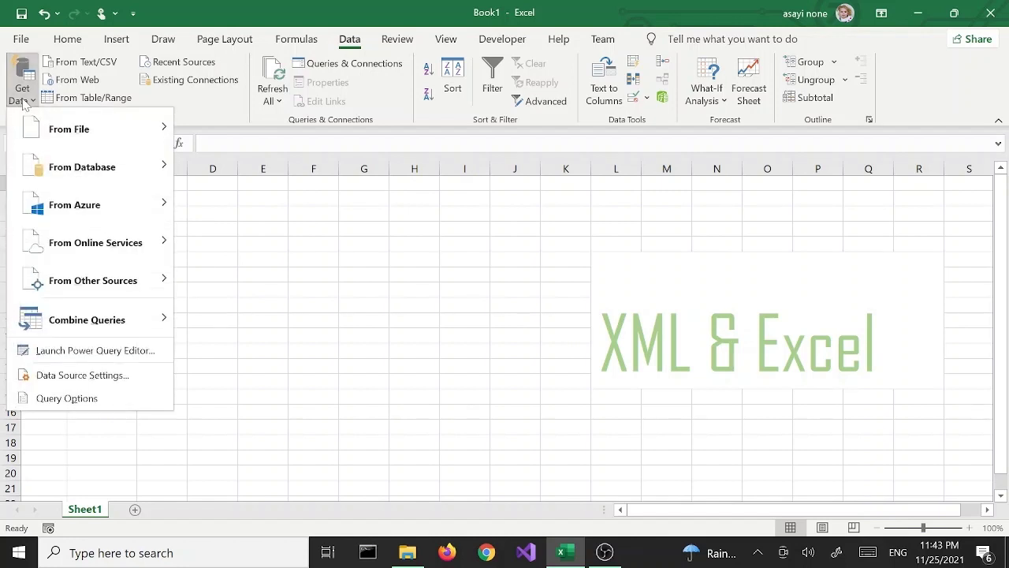
{"action": "mouse_move", "coordinate": [55, 132]}
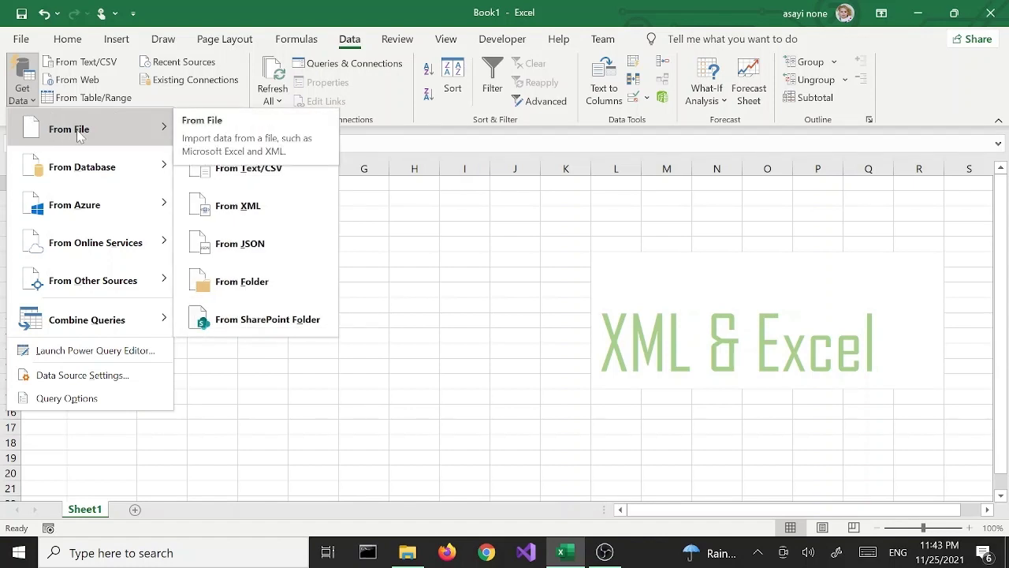
{"action": "left_click", "coordinate": [237, 205]}
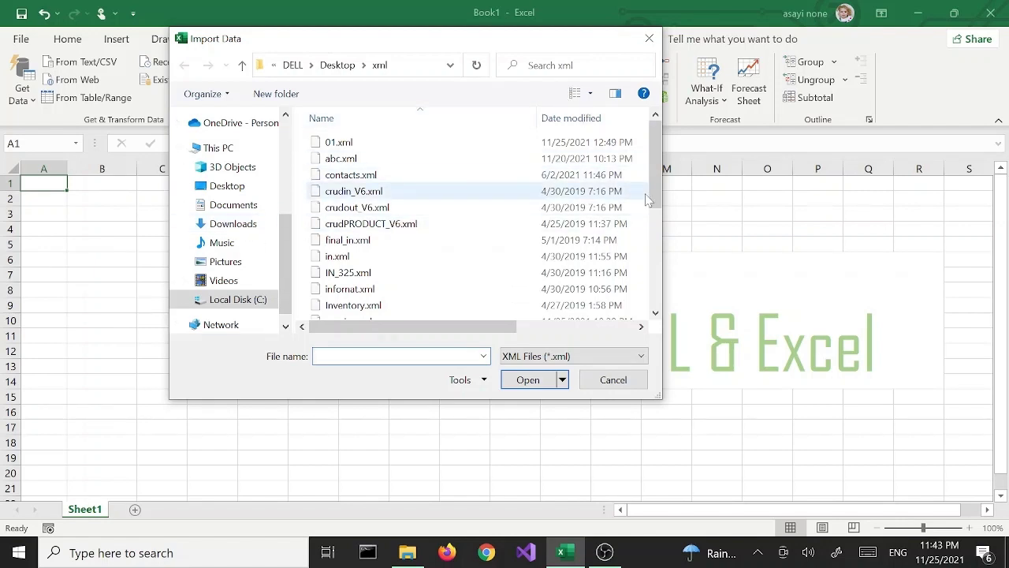
{"action": "left_click", "coordinate": [391, 180]}
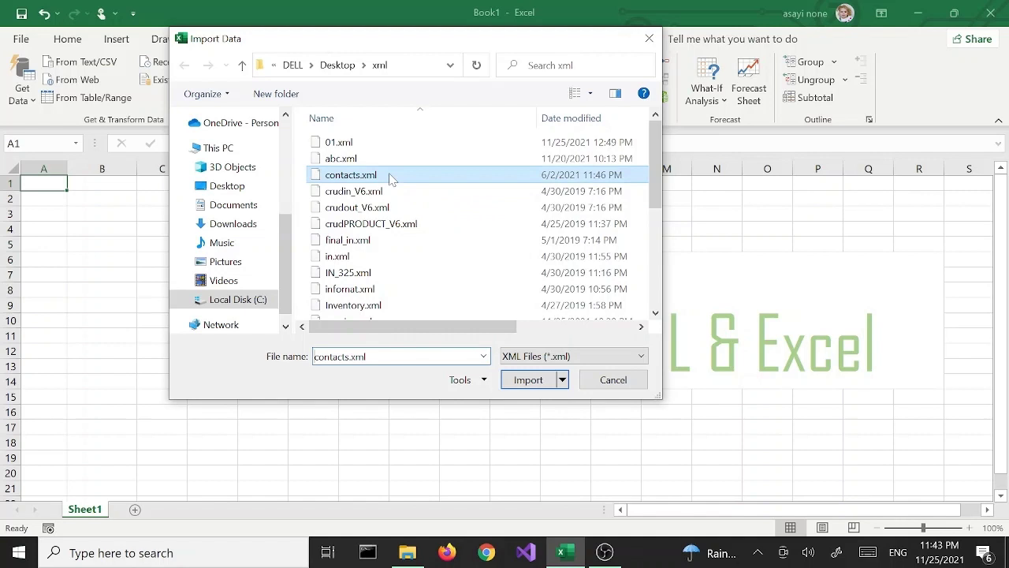
{"action": "left_click", "coordinate": [528, 380]}
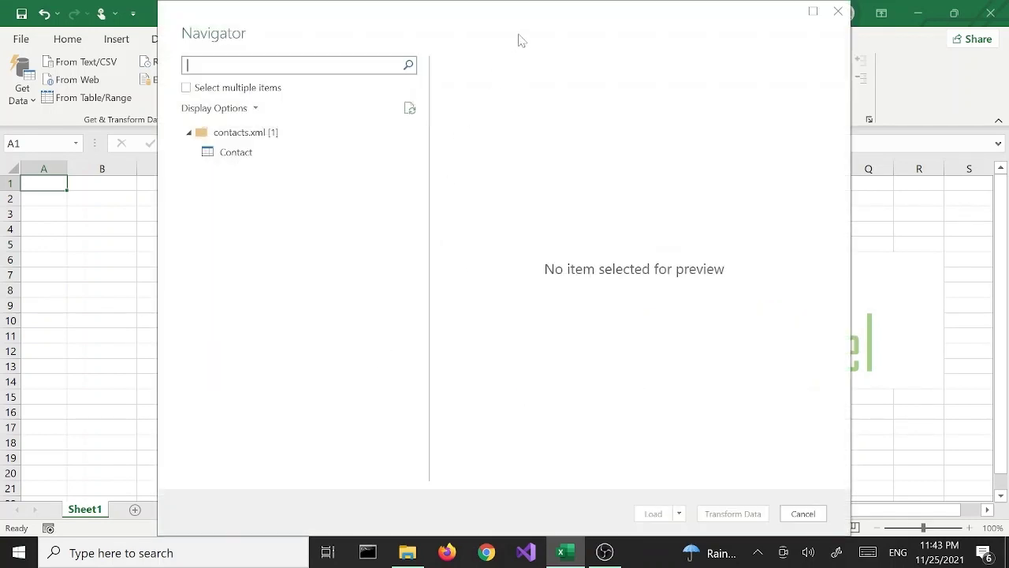
Preview the Contact table of contacts.xml and load it into the workbook.
{"action": "left_click_drag", "start_coordinate": [491, 25], "coordinate": [509, 63]}
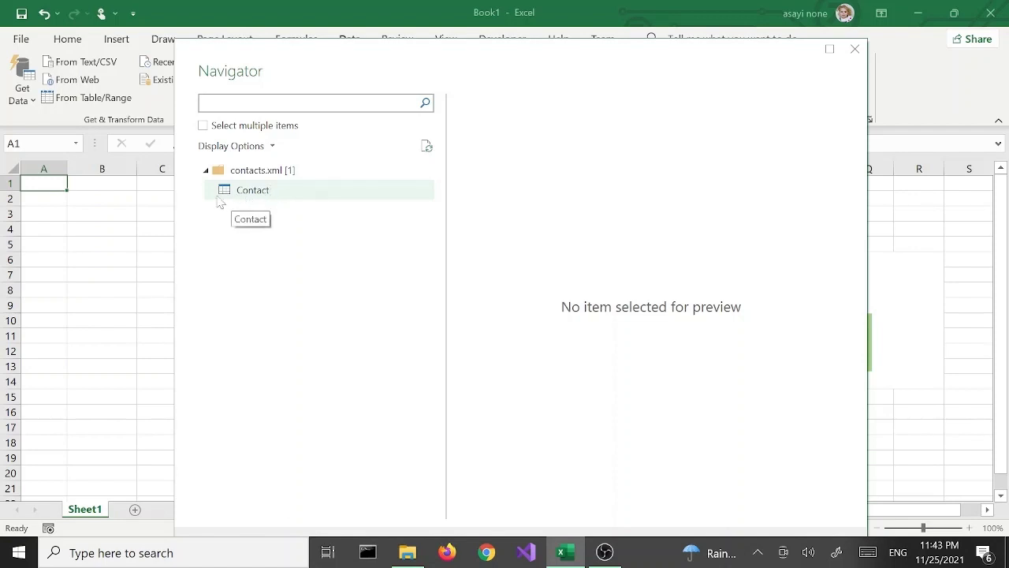
{"action": "left_click", "coordinate": [289, 190]}
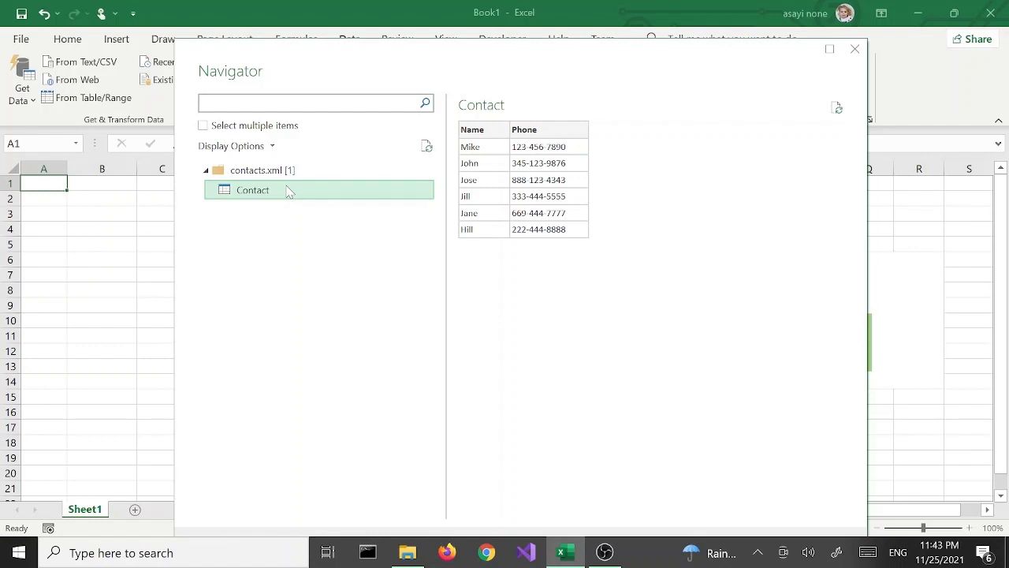
{"action": "left_click_drag", "start_coordinate": [410, 61], "coordinate": [399, 23]}
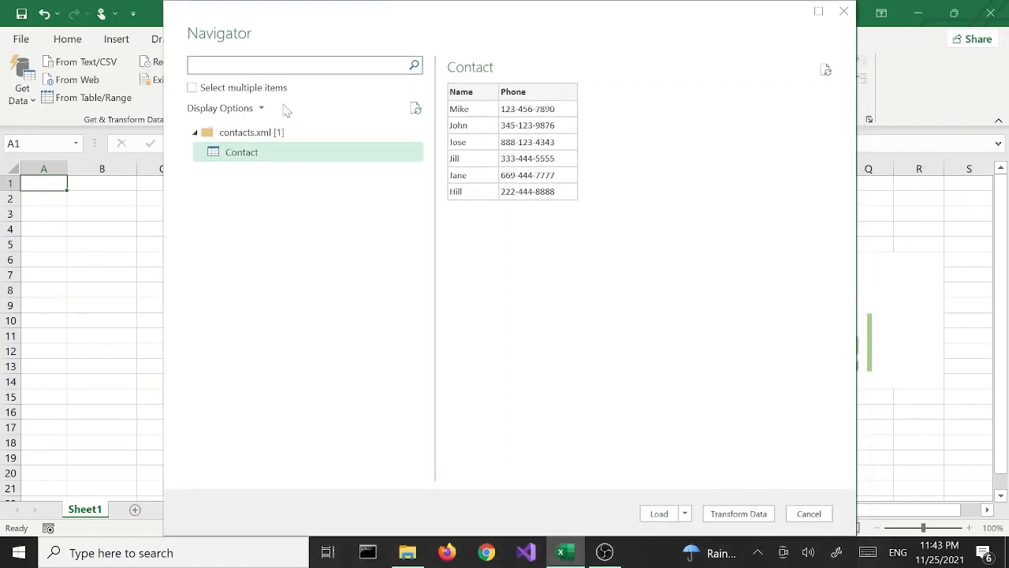
{"action": "left_click", "coordinate": [249, 134]}
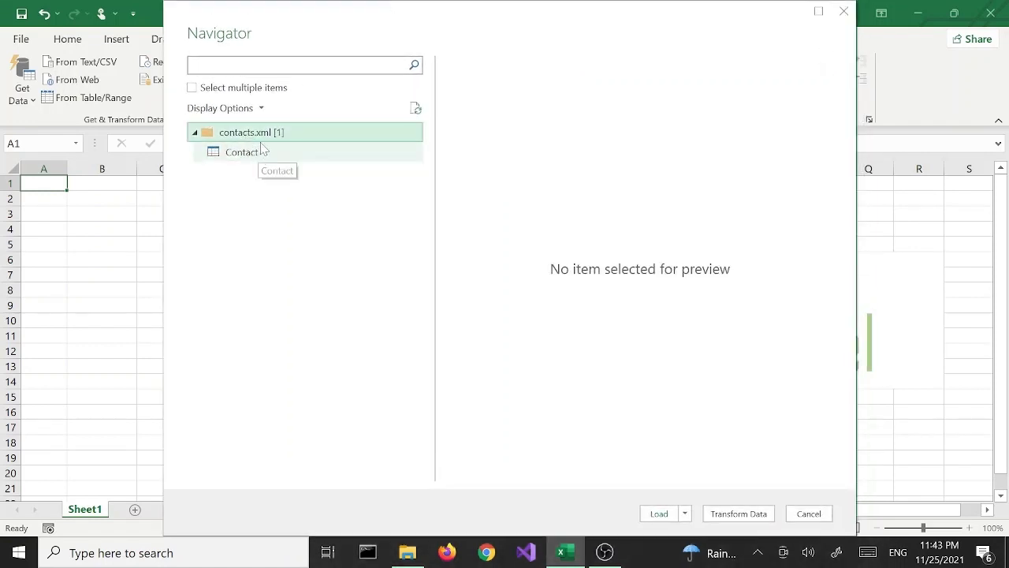
{"action": "left_click", "coordinate": [263, 150]}
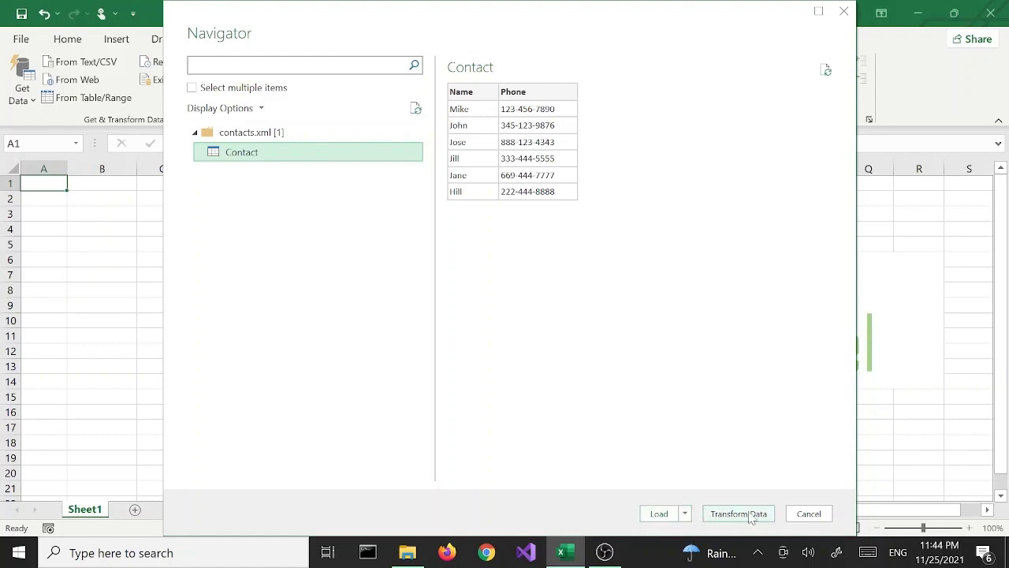
{"action": "left_click", "coordinate": [685, 514]}
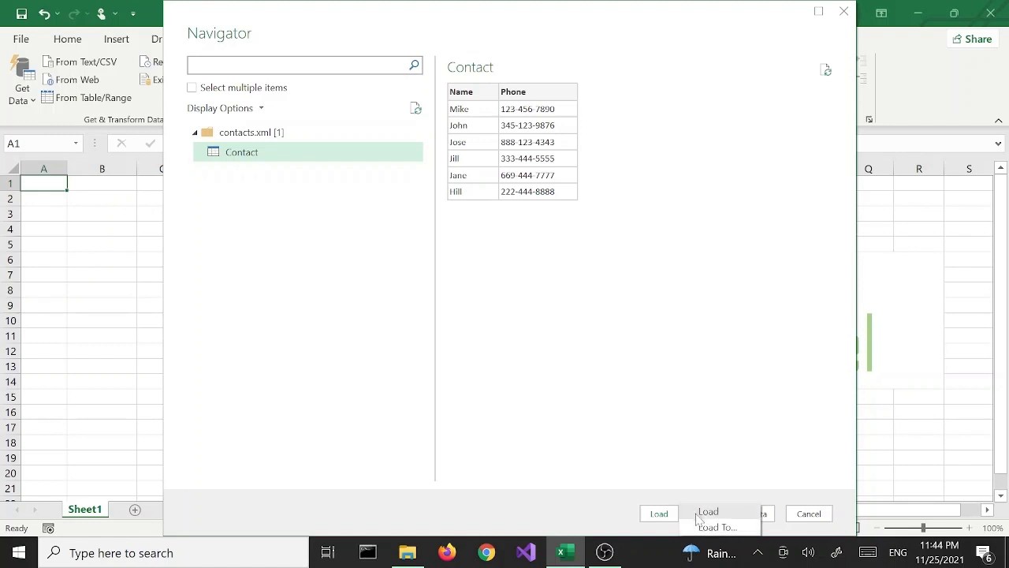
{"action": "left_click", "coordinate": [698, 512]}
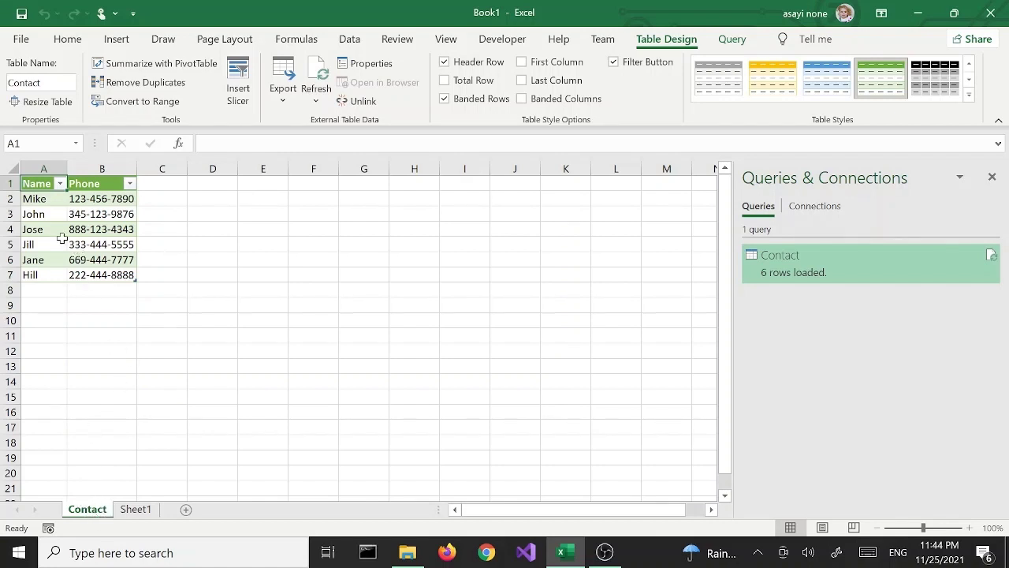
Add a row below the last entry of the Contact table and fill in the new contact's name and phone number.
{"action": "left_click", "coordinate": [33, 199]}
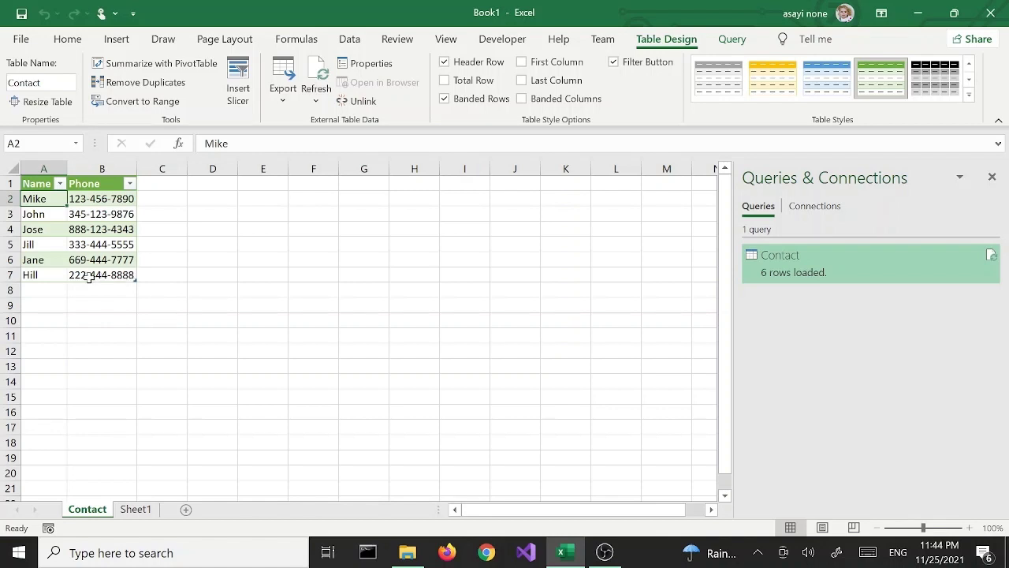
{"action": "left_click", "coordinate": [118, 274]}
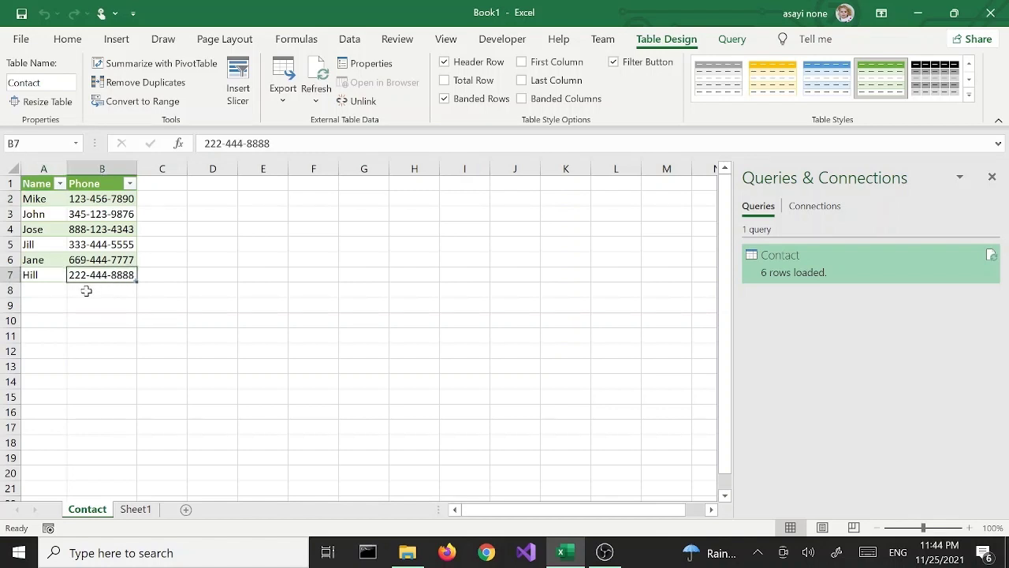
{"action": "key", "text": "Tab"}
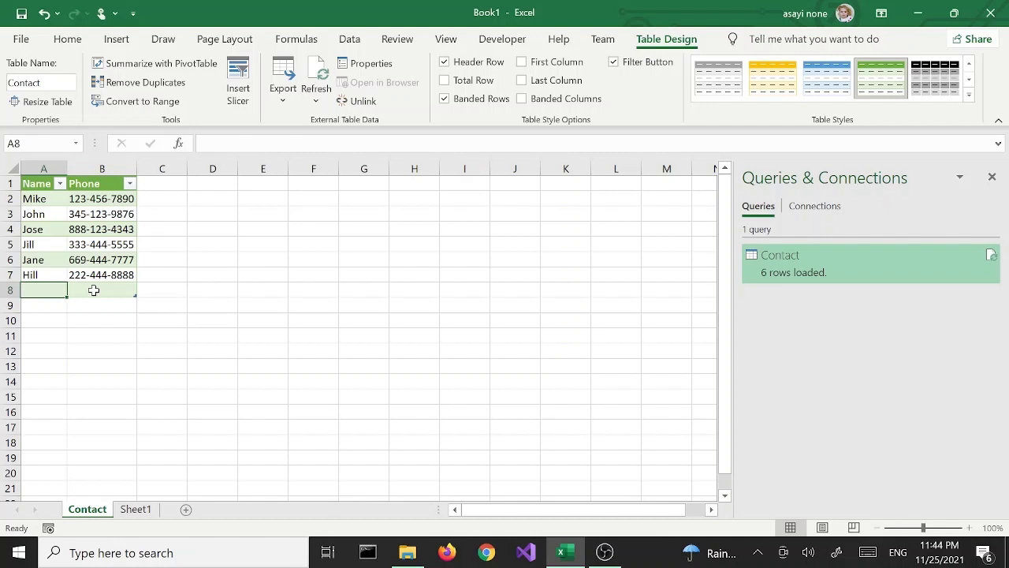
{"action": "type", "text": "Sam"}
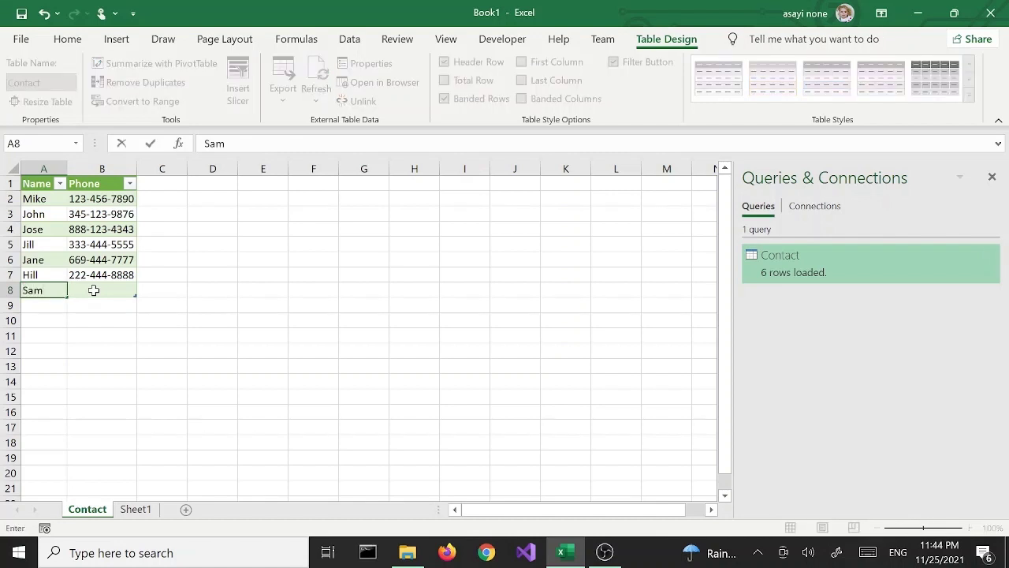
{"action": "left_click", "coordinate": [93, 290]}
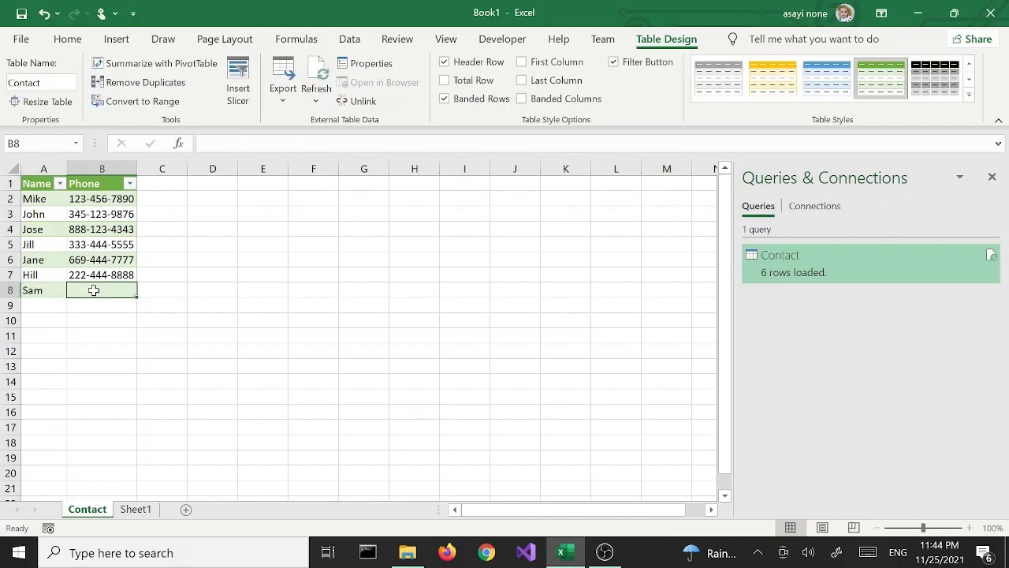
{"action": "type", "text": "111-"}
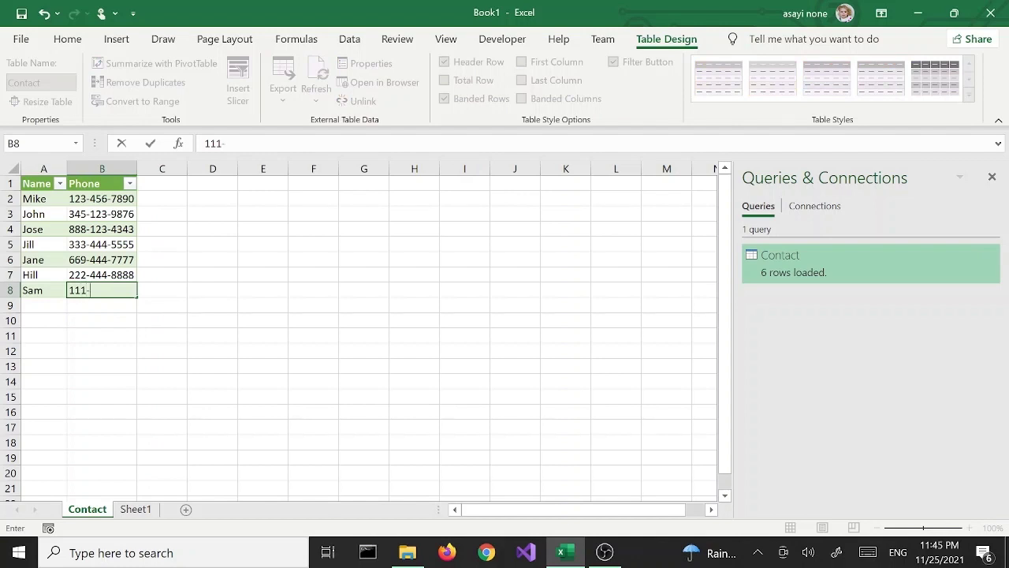
{"action": "type", "text": "111-11111"}
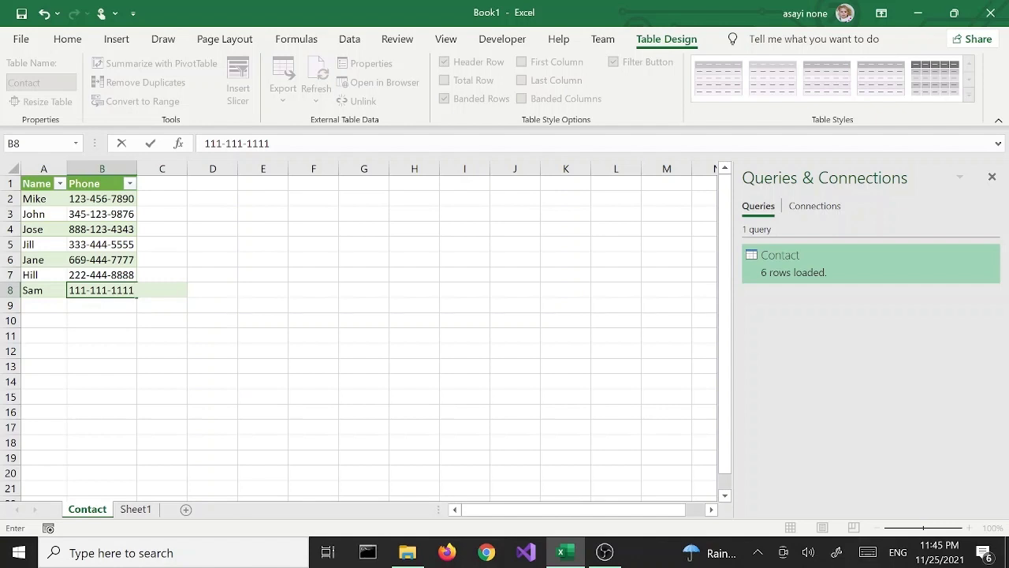
{"action": "key", "text": "Return"}
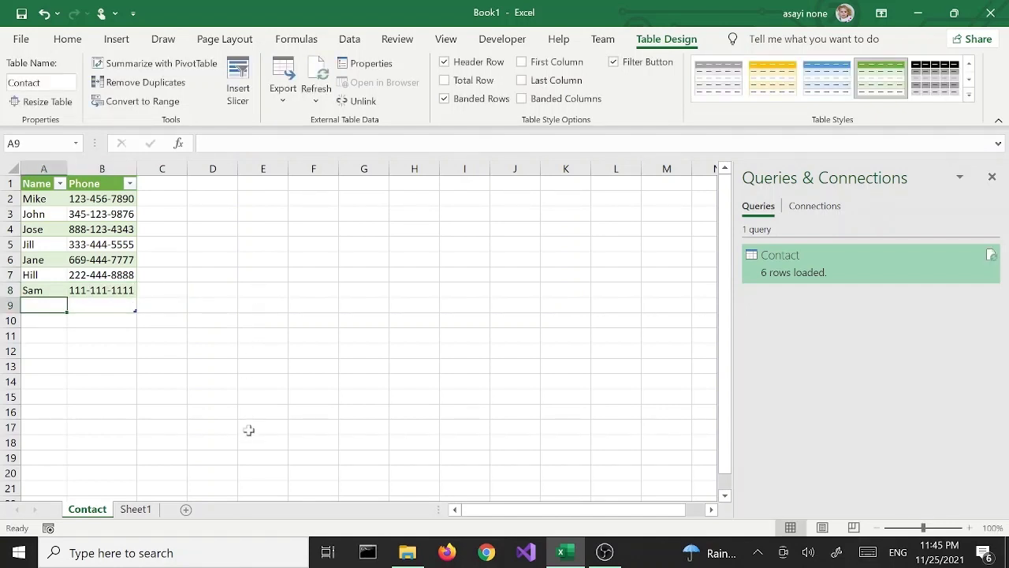
{"action": "left_click", "coordinate": [21, 39]}
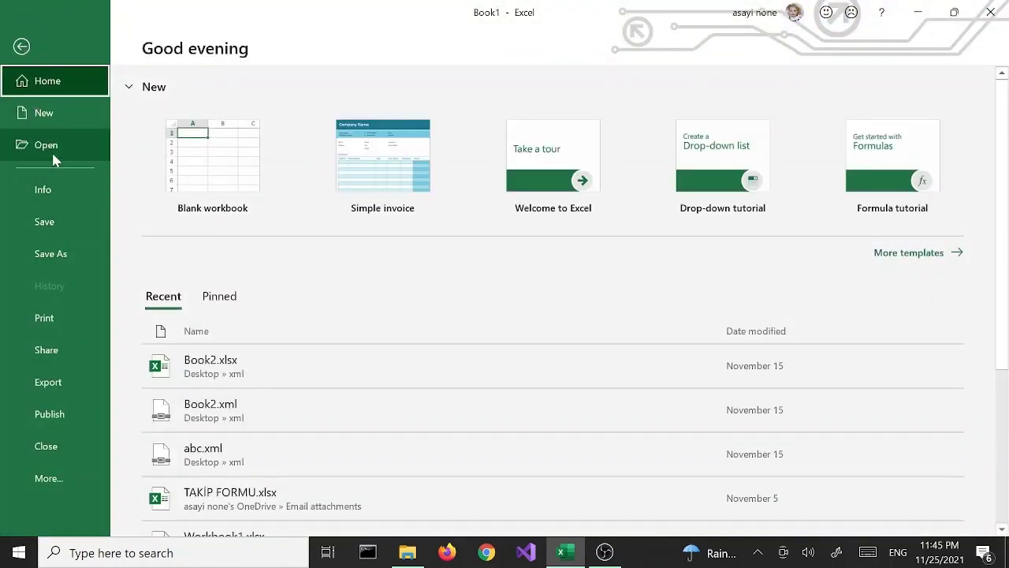
{"action": "left_click", "coordinate": [23, 47]}
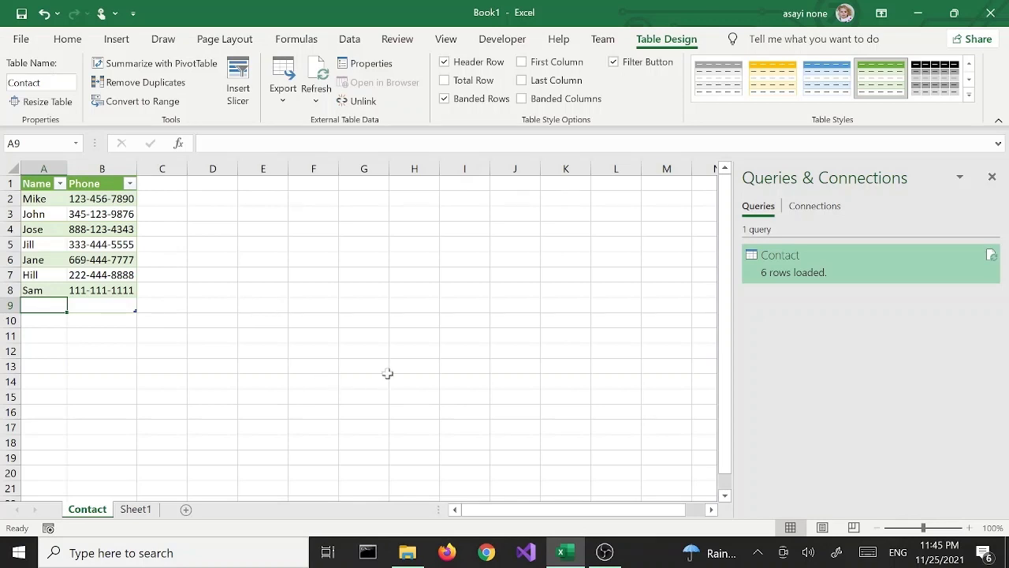
Import contacts.xml from the xml folder once more as an XML data source.
{"action": "left_click", "coordinate": [285, 348]}
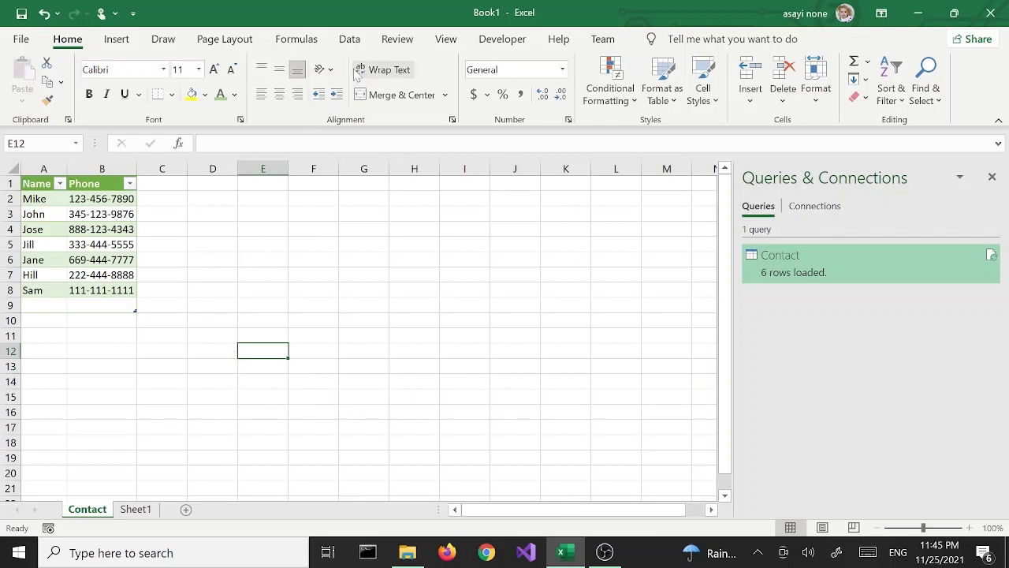
{"action": "left_click", "coordinate": [352, 41]}
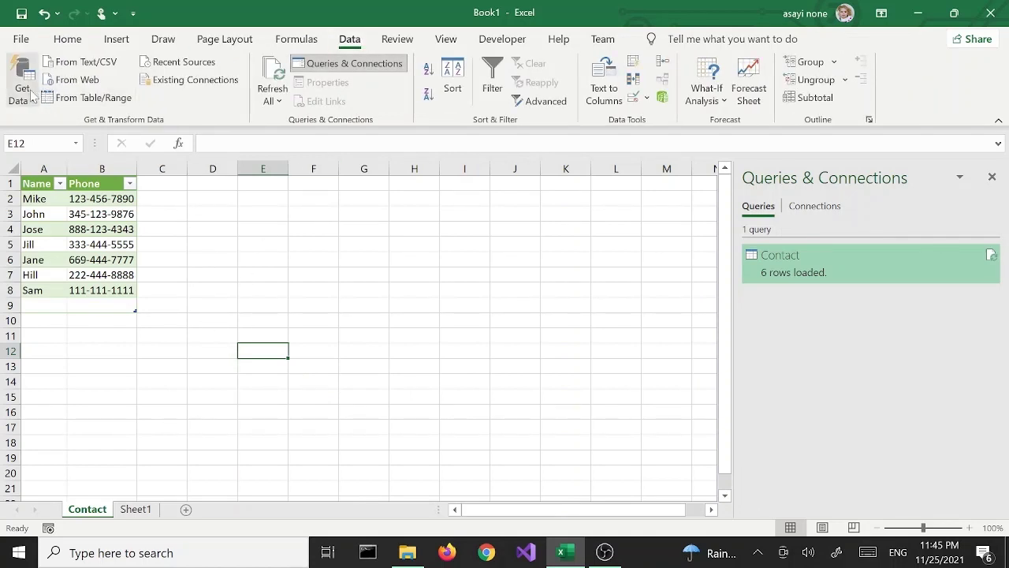
{"action": "left_click", "coordinate": [28, 102]}
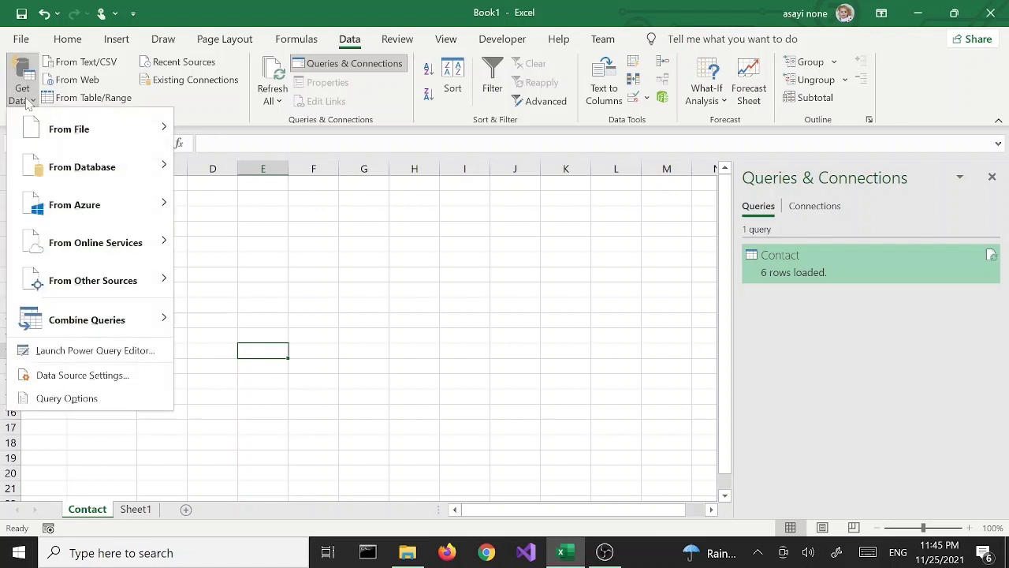
{"action": "mouse_move", "coordinate": [55, 135]}
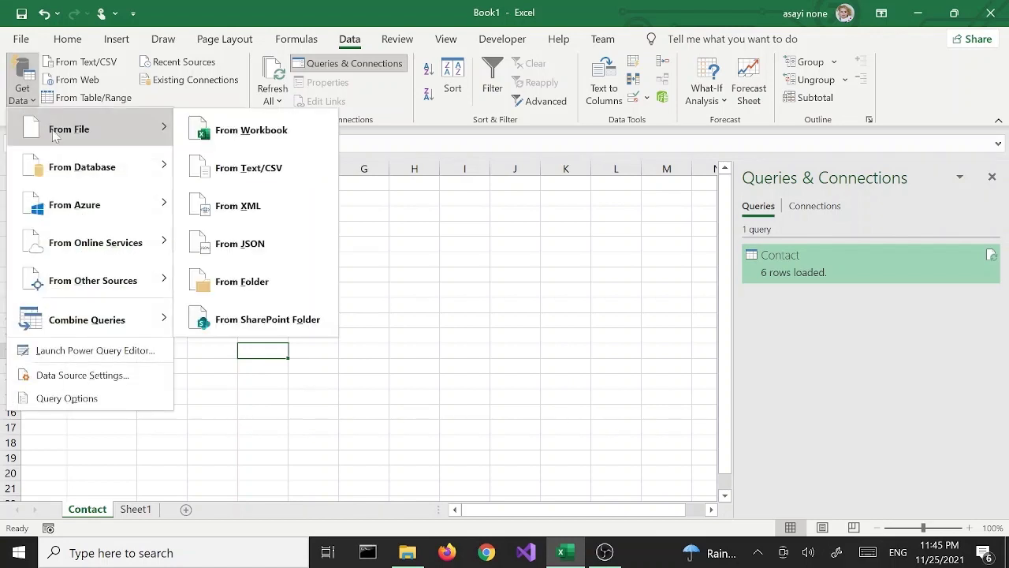
{"action": "left_click", "coordinate": [231, 208]}
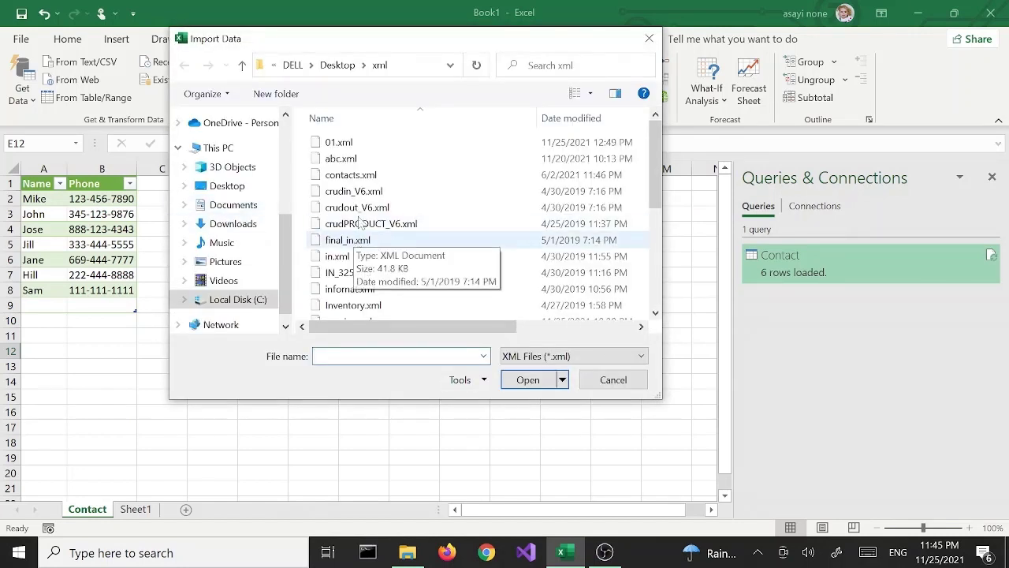
{"action": "left_click", "coordinate": [389, 180]}
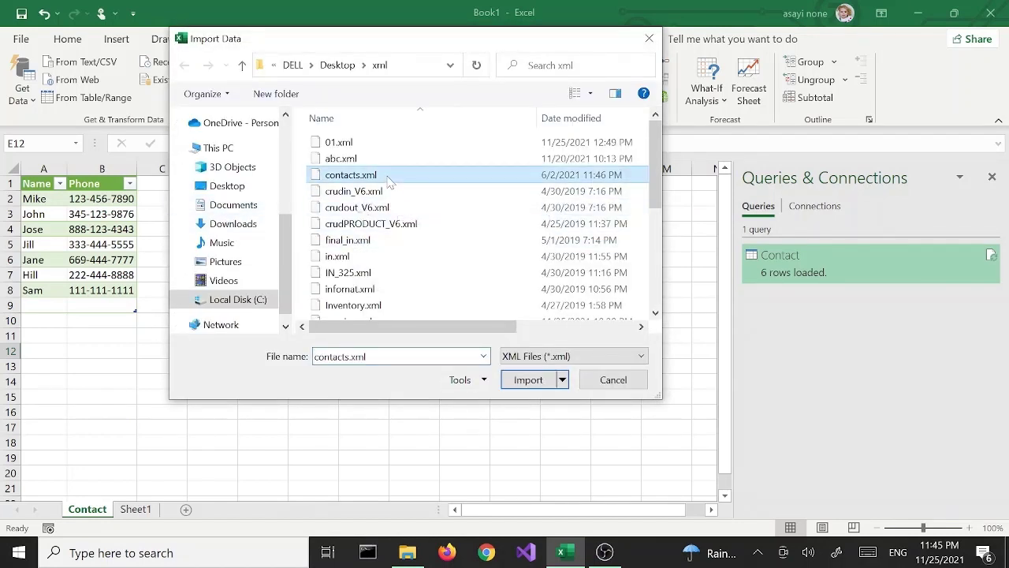
{"action": "left_click", "coordinate": [528, 381]}
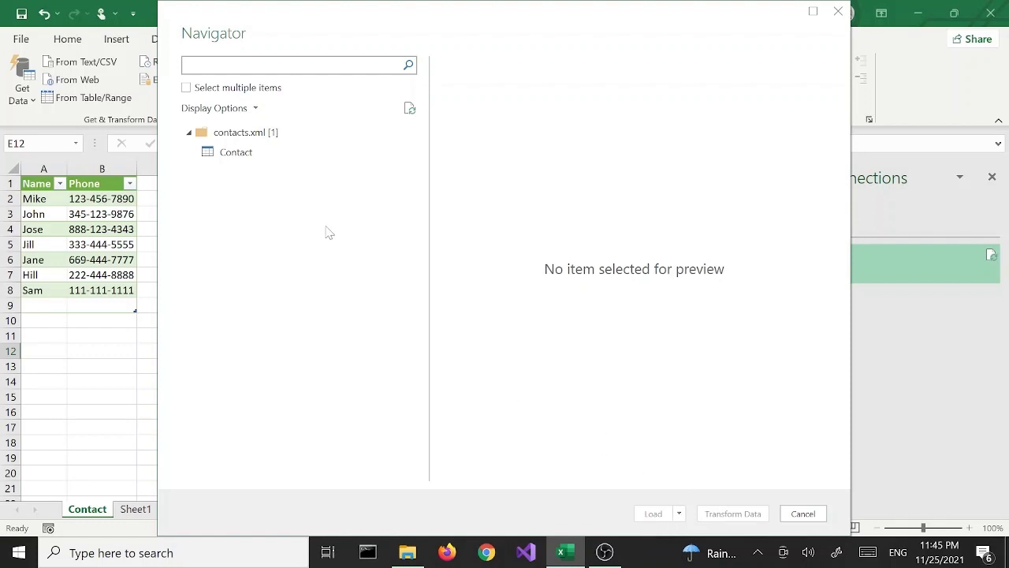
Load the Contact table from contacts.xml as a table into the existing Contact worksheet, starting at cell E1.
{"action": "left_click", "coordinate": [244, 160]}
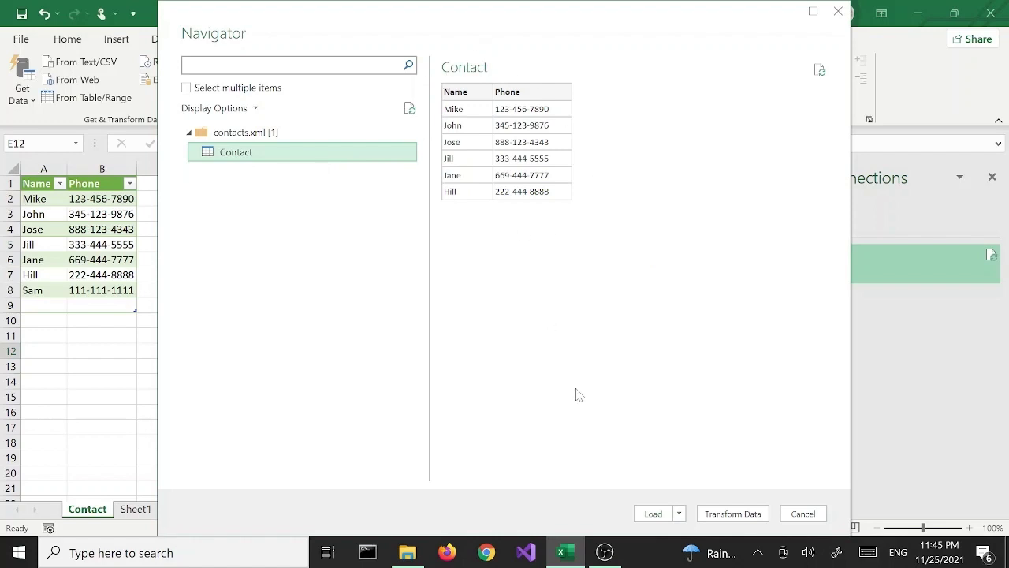
{"action": "left_click", "coordinate": [678, 514]}
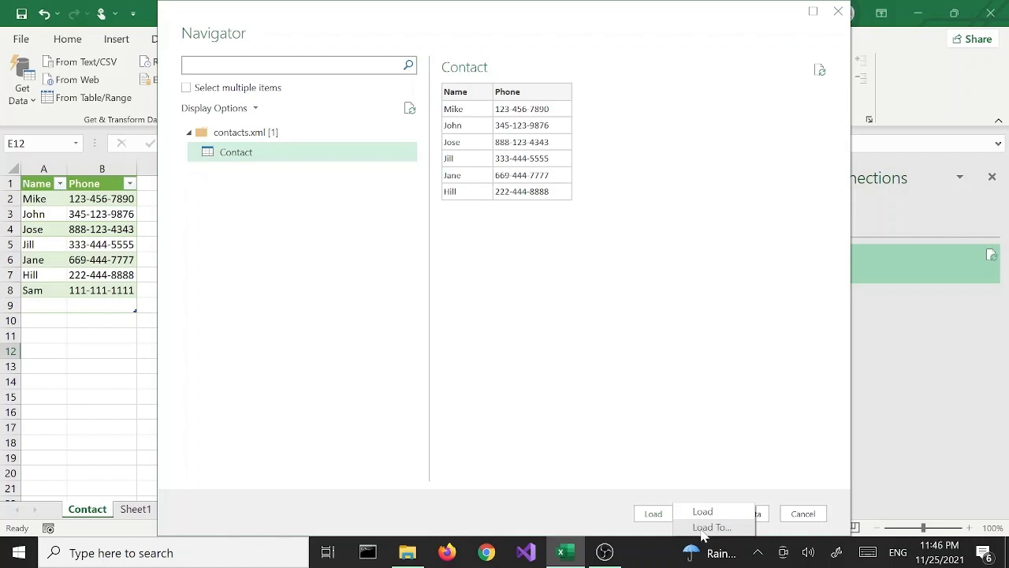
{"action": "left_click", "coordinate": [702, 528]}
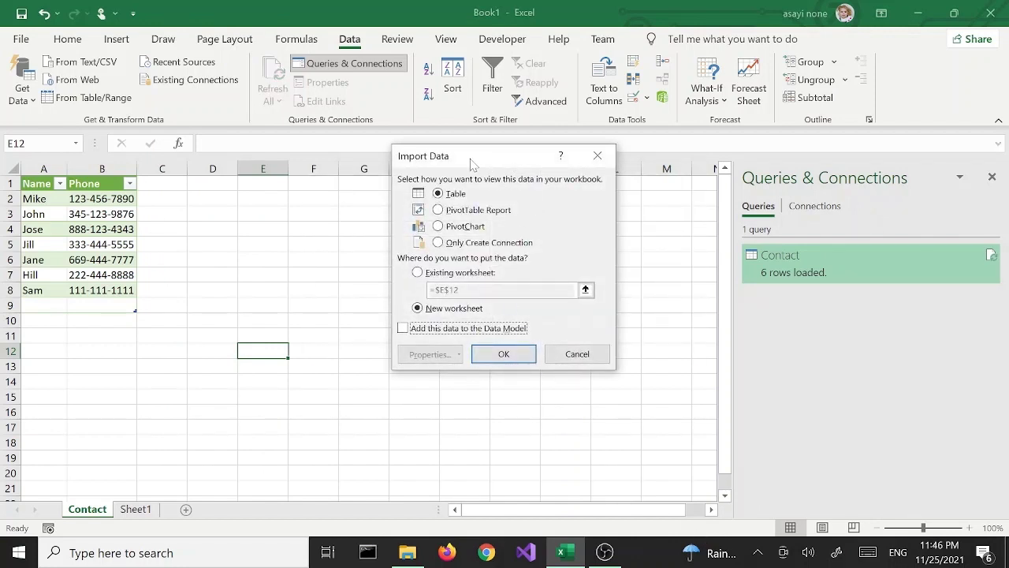
{"action": "left_click_drag", "start_coordinate": [489, 161], "coordinate": [511, 194]}
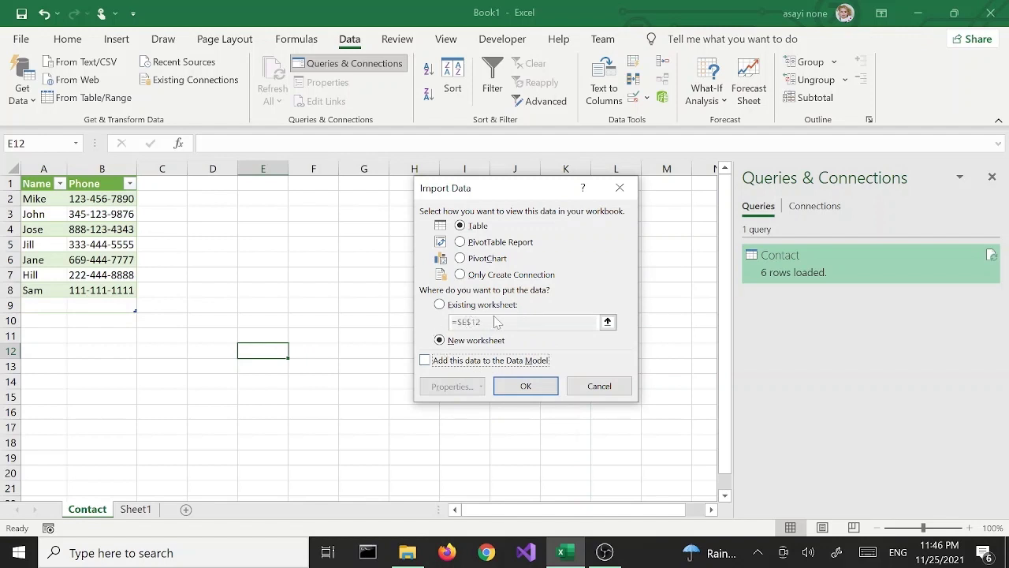
{"action": "left_click", "coordinate": [440, 305]}
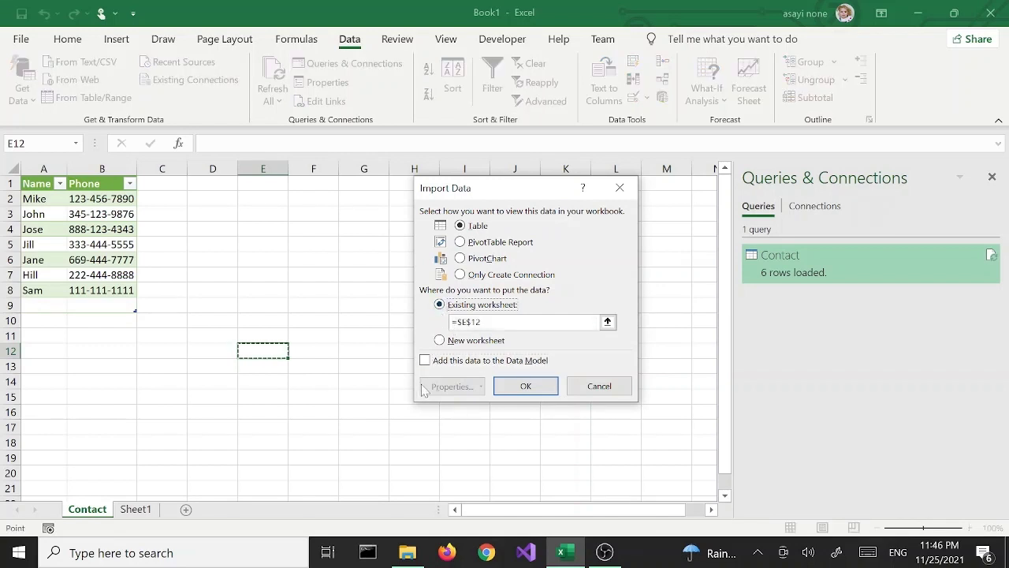
{"action": "left_click", "coordinate": [255, 187]}
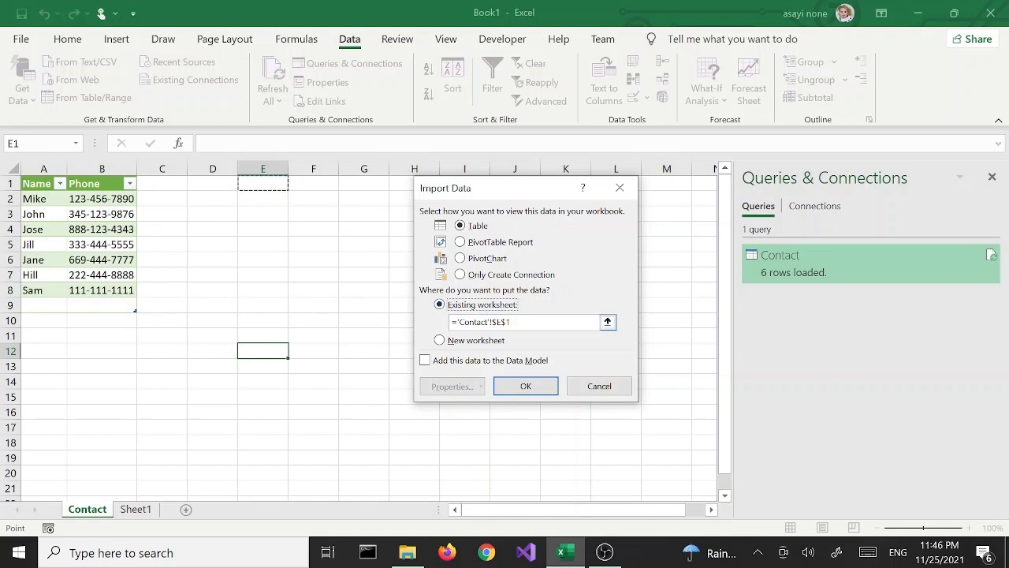
{"action": "left_click", "coordinate": [607, 322]}
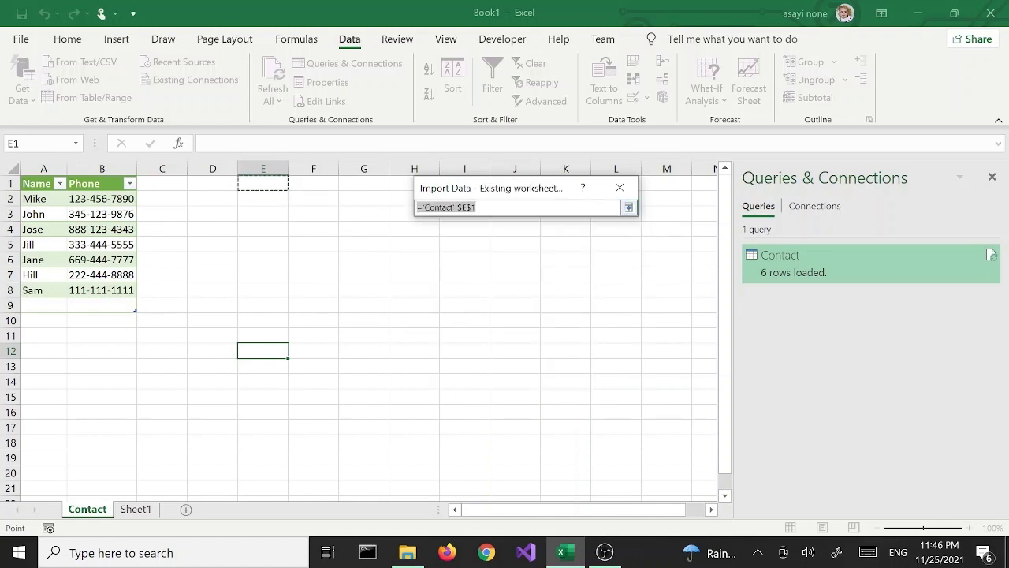
{"action": "left_click", "coordinate": [619, 212]}
{"action": "left_click", "coordinate": [626, 211]}
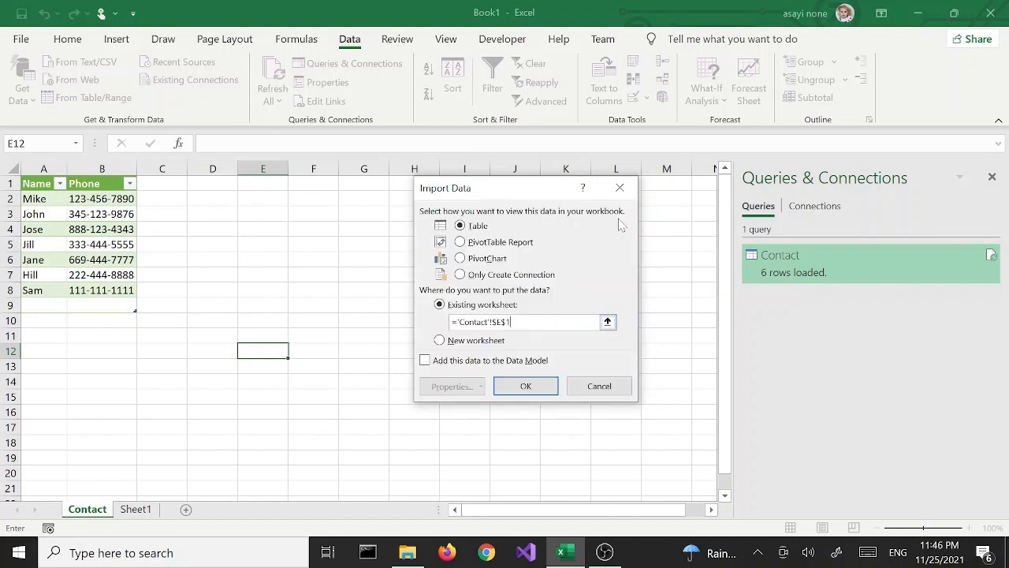
{"action": "left_click", "coordinate": [524, 385]}
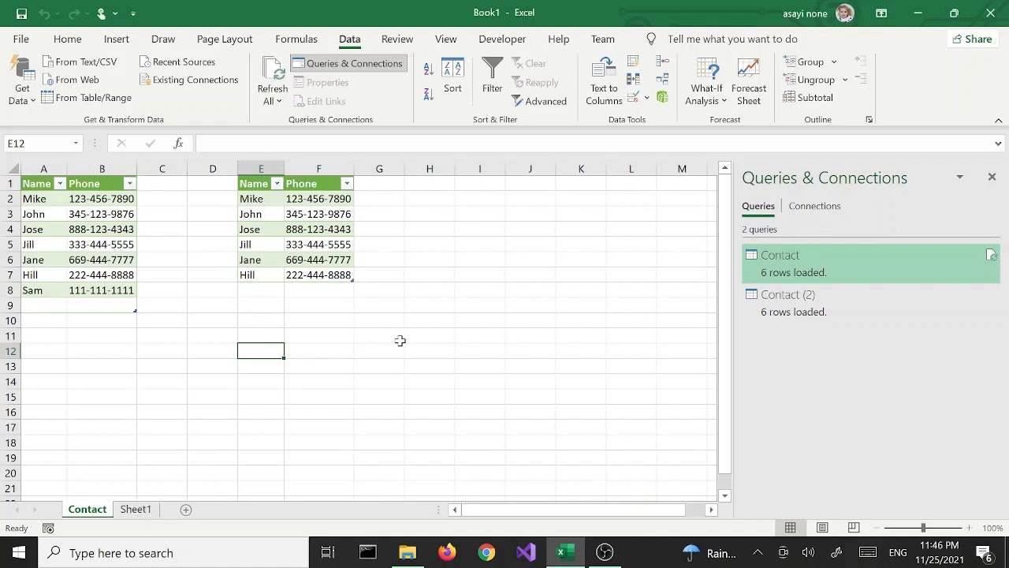
On Sheet1, import contacts.xml as an XML data source and open its Contact table for transformation in the Power Query Editor.
{"action": "left_click", "coordinate": [136, 509]}
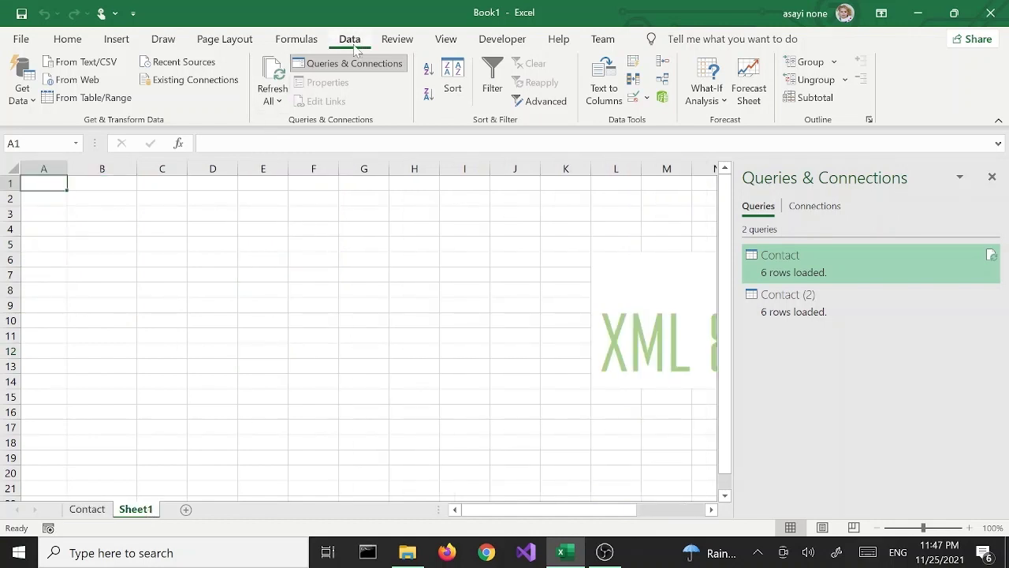
{"action": "left_click", "coordinate": [22, 93]}
{"action": "mouse_move", "coordinate": [60, 131]}
{"action": "left_click", "coordinate": [264, 215]}
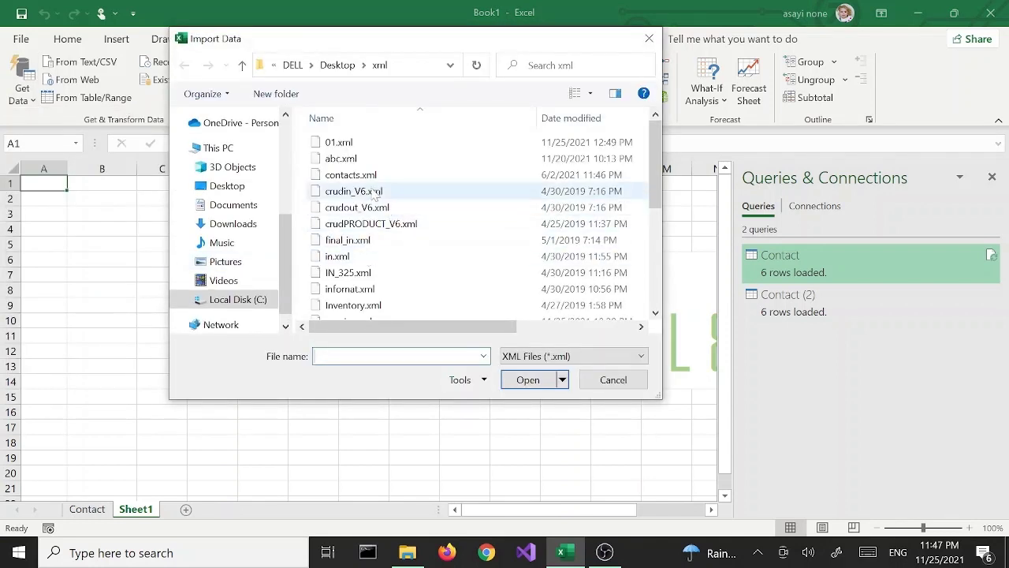
{"action": "left_click", "coordinate": [354, 175]}
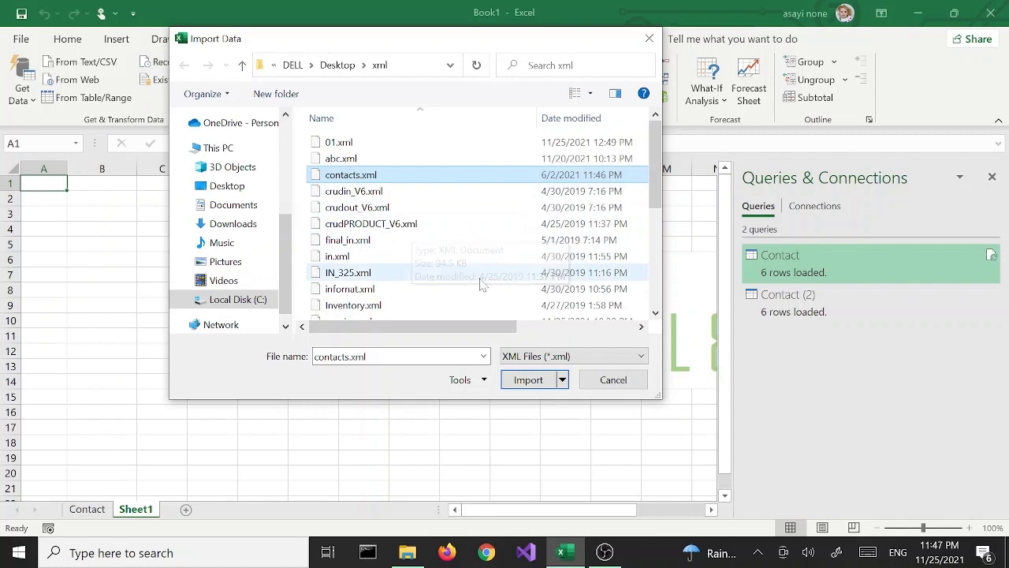
{"action": "left_click", "coordinate": [536, 383]}
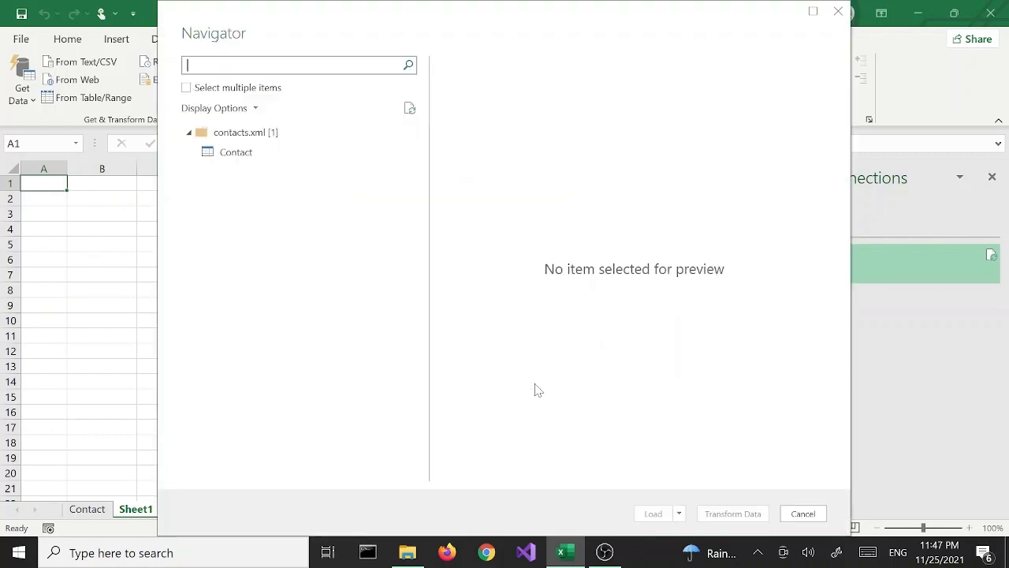
{"action": "left_click", "coordinate": [240, 158]}
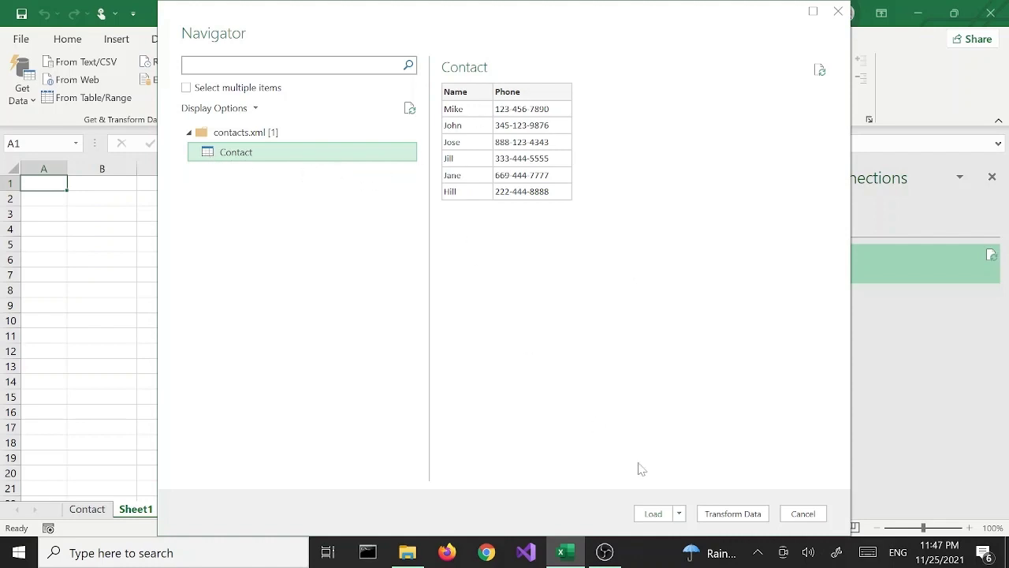
{"action": "left_click", "coordinate": [745, 520]}
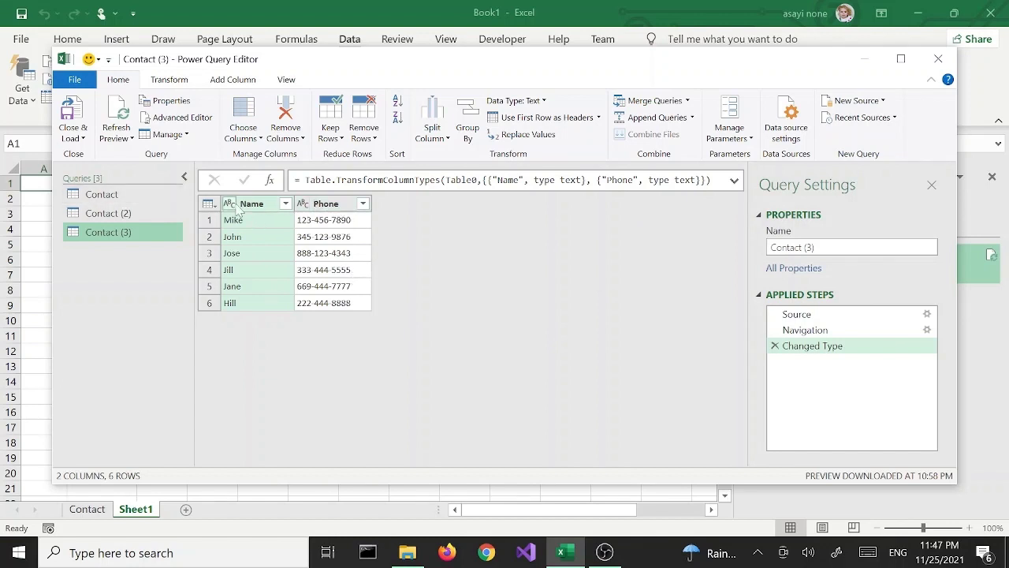
Move the Phone column ahead of the Name column and remove the resulting Reordered Columns step from the query.
{"action": "mouse_move", "coordinate": [329, 206]}
{"action": "left_mouse_down"}
{"action": "mouse_move", "coordinate": [264, 206]}
{"action": "mouse_move", "coordinate": [343, 207]}
{"action": "mouse_move", "coordinate": [332, 208]}
{"action": "left_mouse_up"}
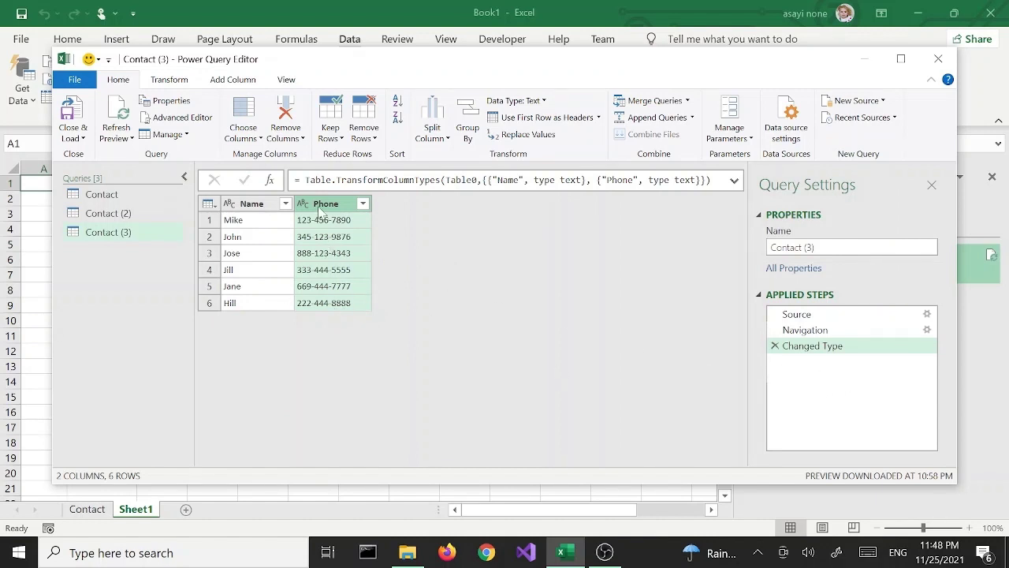
{"action": "left_click_drag", "start_coordinate": [319, 209], "coordinate": [233, 211]}
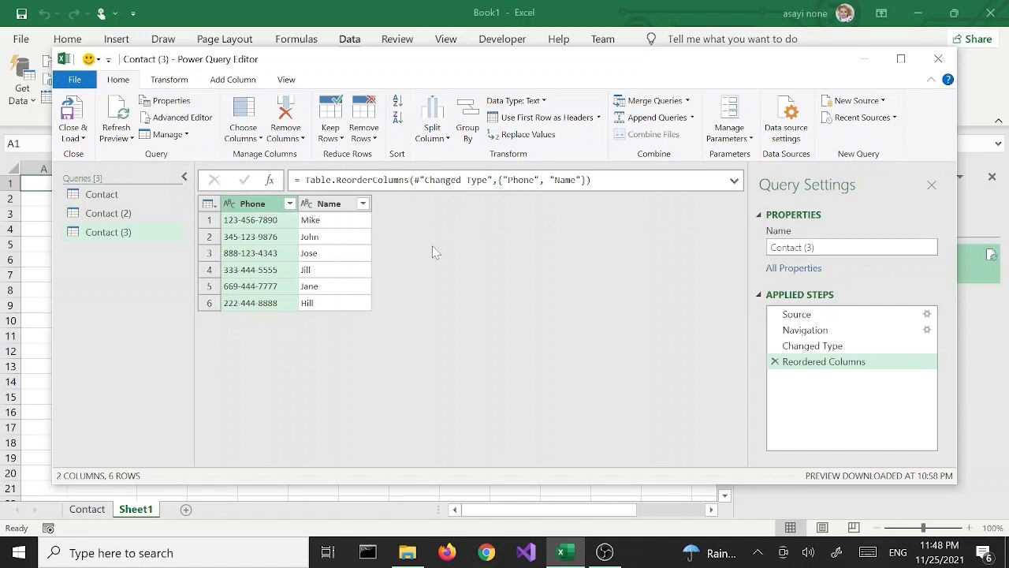
{"action": "left_click", "coordinate": [774, 361]}
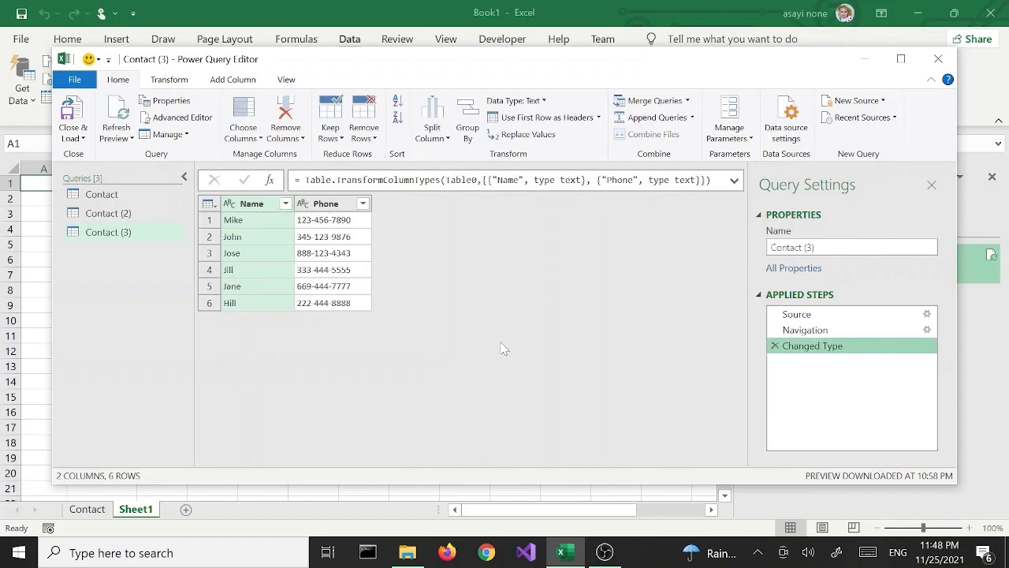
Close the query editor and load the query as a table into the existing worksheet Sheet1 at cell A1.
{"action": "left_click", "coordinate": [83, 138]}
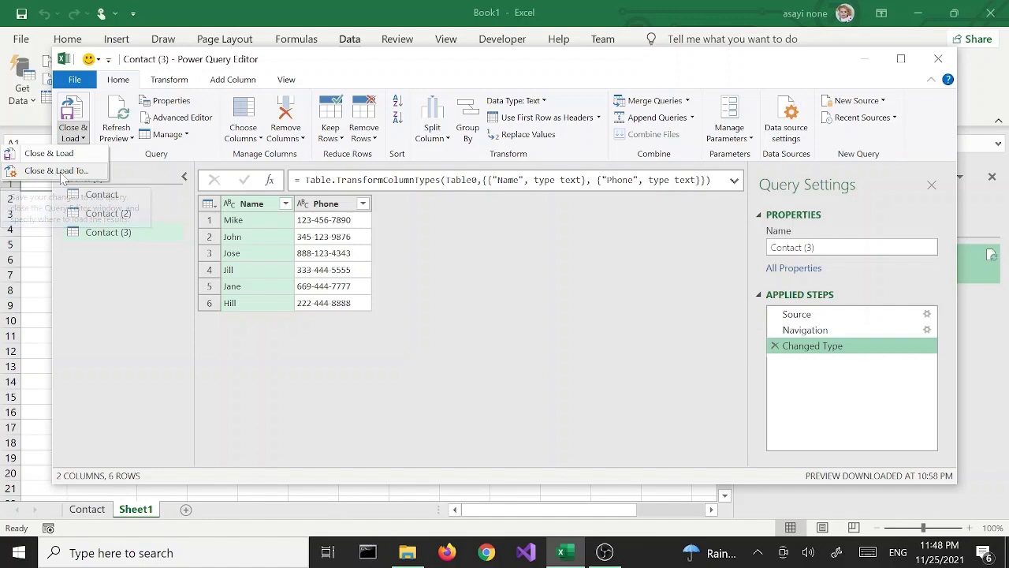
{"action": "left_click", "coordinate": [68, 172]}
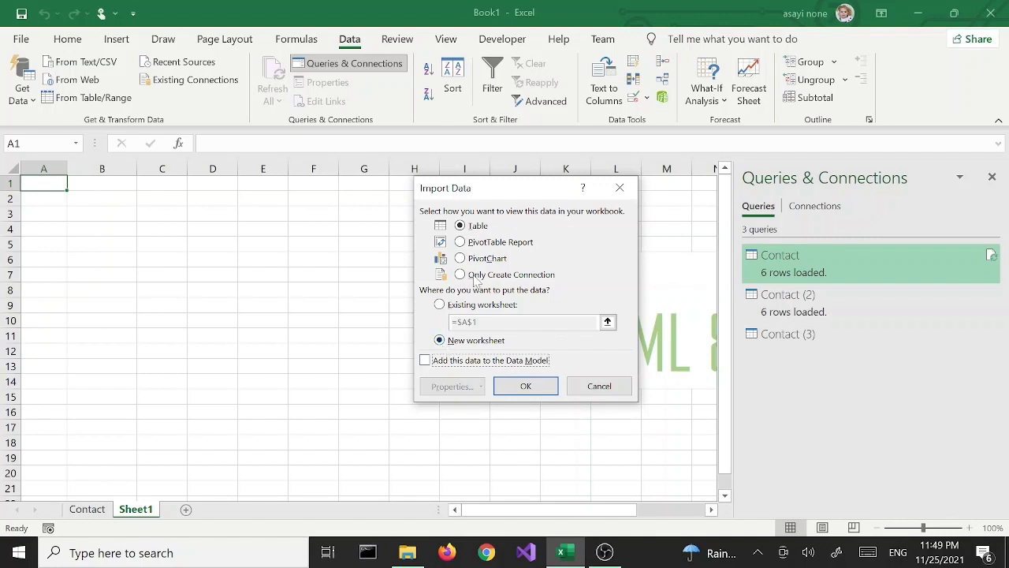
{"action": "left_click", "coordinate": [474, 305]}
{"action": "left_click", "coordinate": [520, 385]}
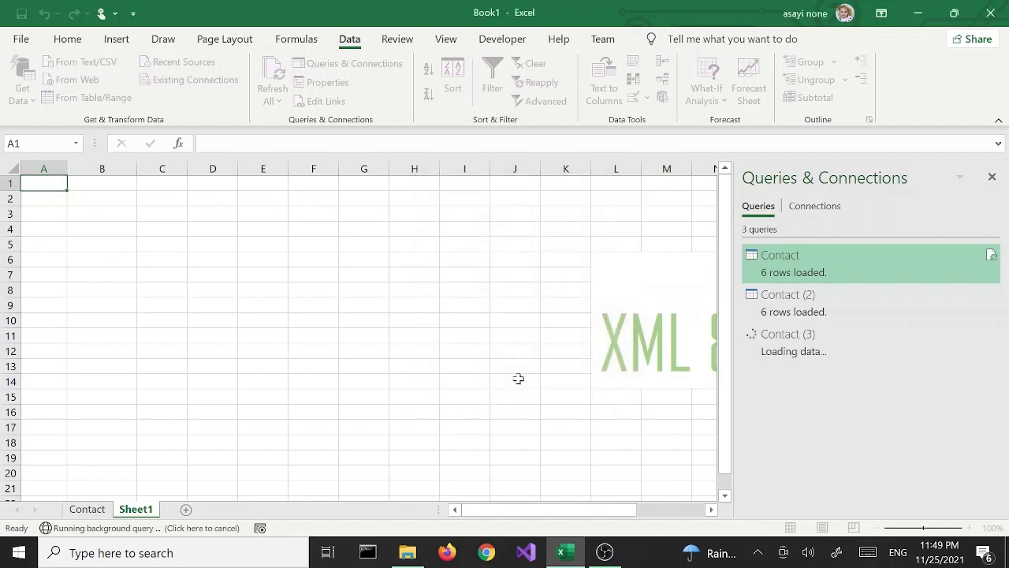
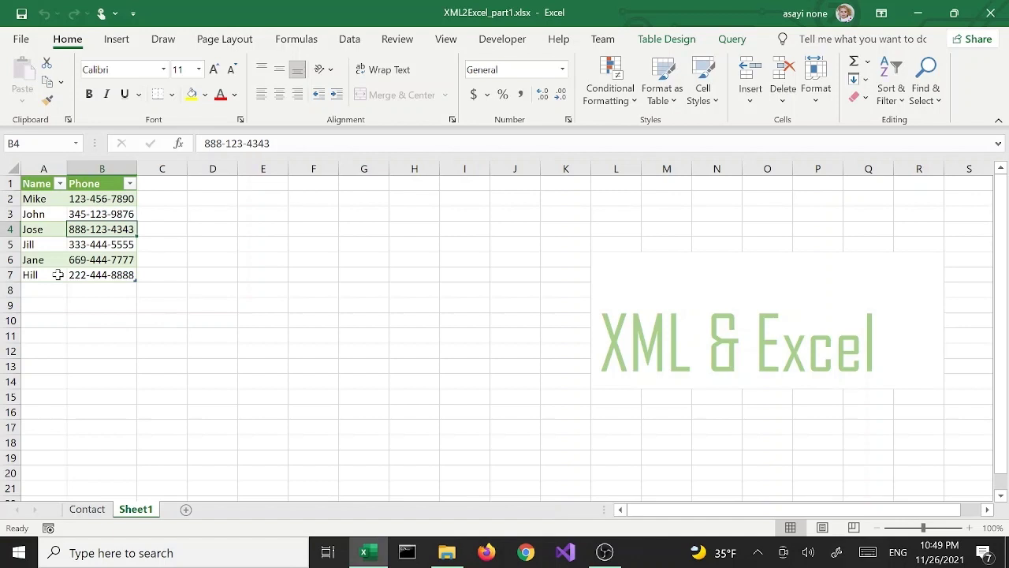
Save the workbook as XML2ExcelUsingDataTab.xlsx in the xml folder on the Desktop.
{"action": "left_click", "coordinate": [21, 41]}
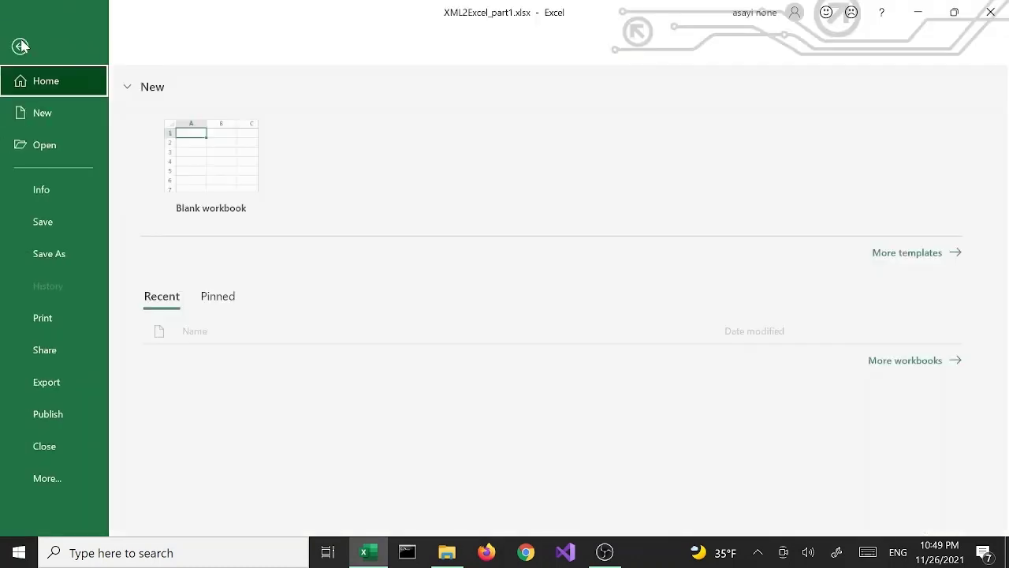
{"action": "left_click", "coordinate": [51, 254]}
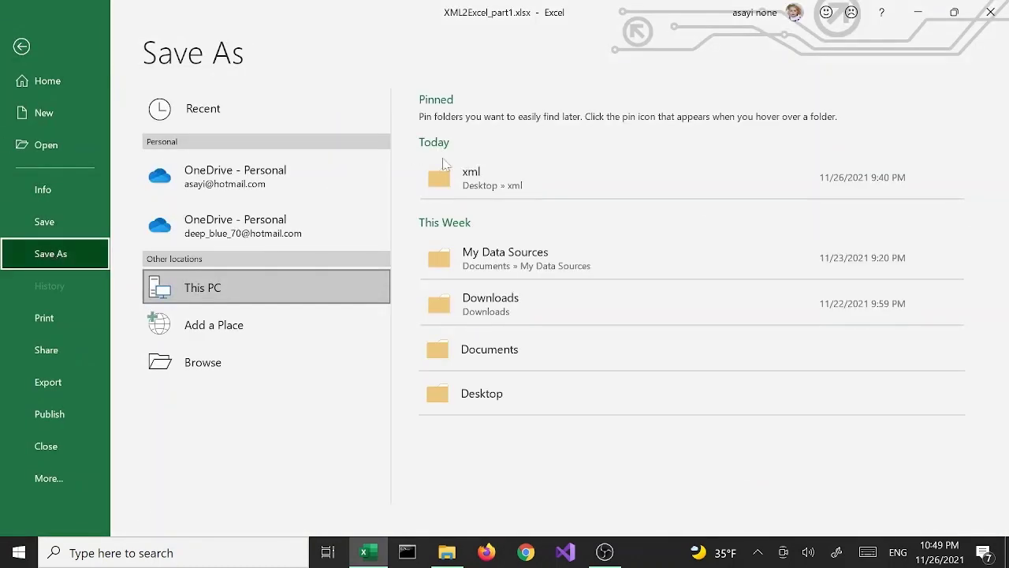
{"action": "left_click", "coordinate": [470, 175]}
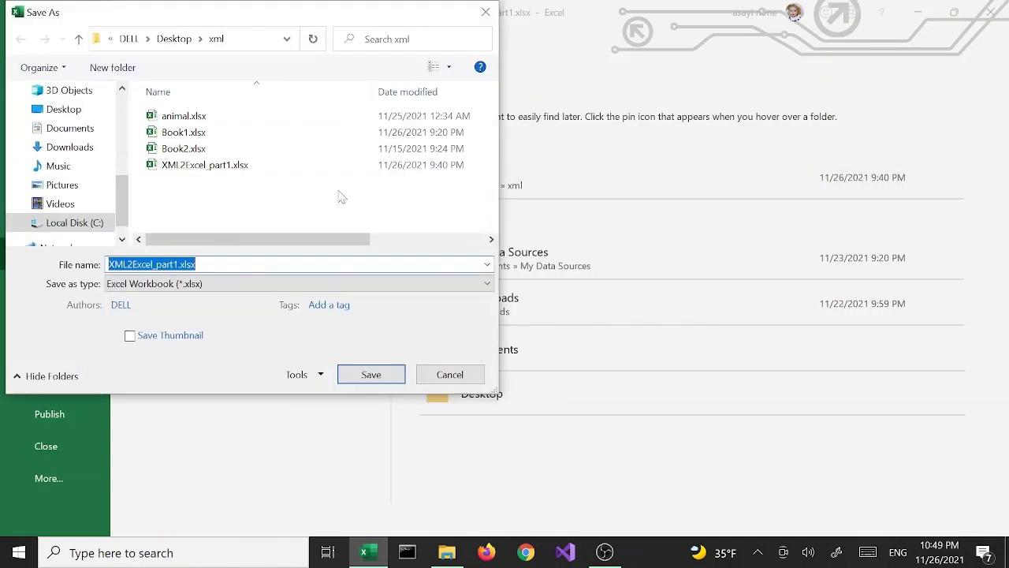
{"action": "left_click", "coordinate": [244, 264]}
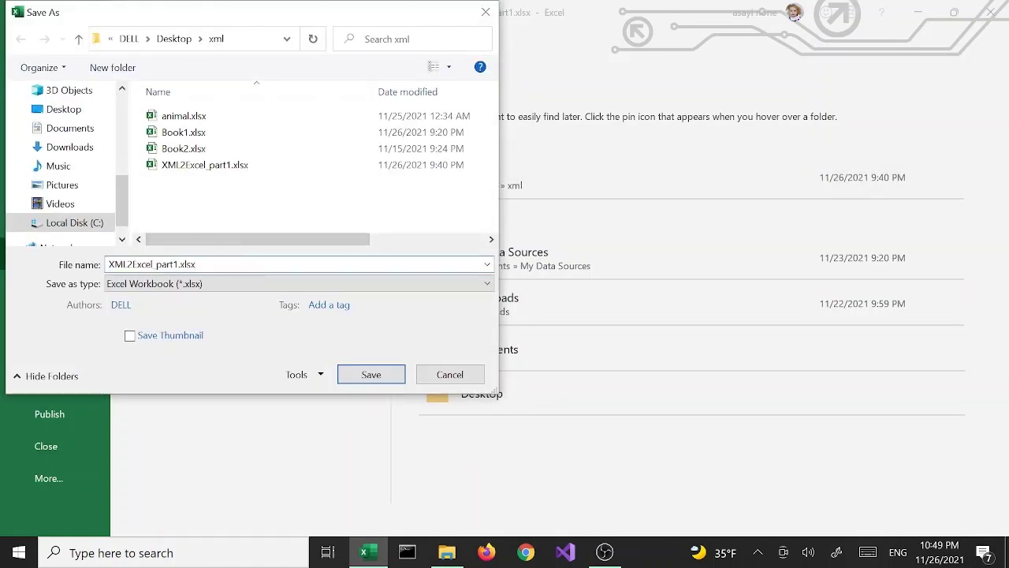
{"action": "left_click_drag", "start_coordinate": [156, 264], "coordinate": [195, 264]}
{"action": "key", "text": "BackSpace"}
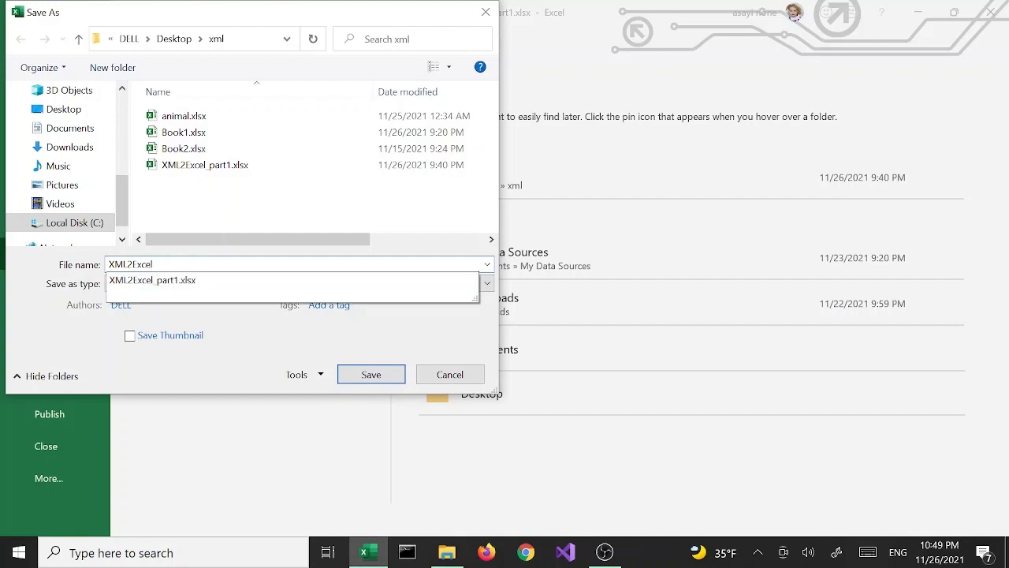
{"action": "type", "text": "Us"}
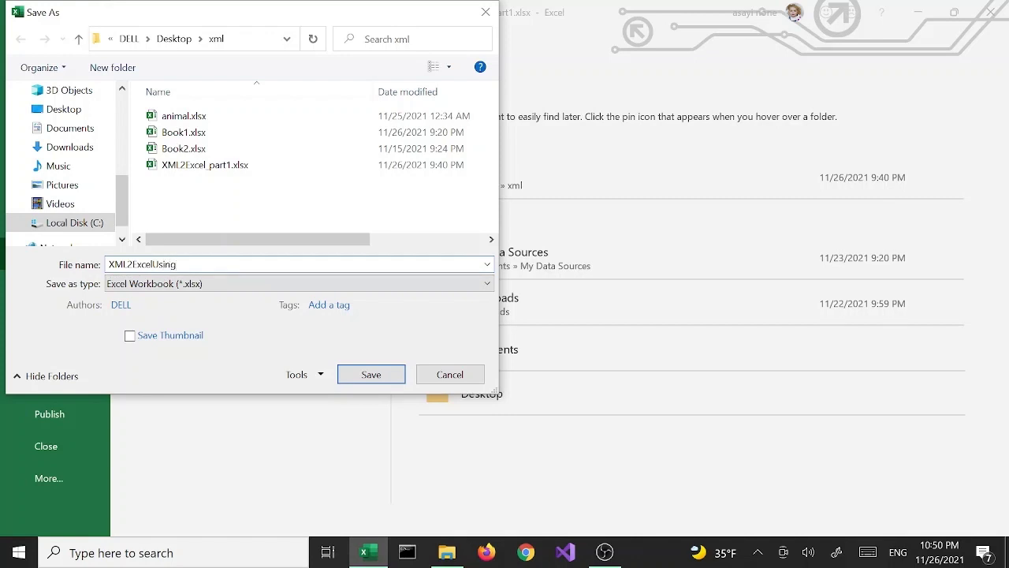
{"action": "type", "text": "ing"}
{"action": "key", "text": "BackSpace"}
{"action": "left_click", "coordinate": [365, 369]}
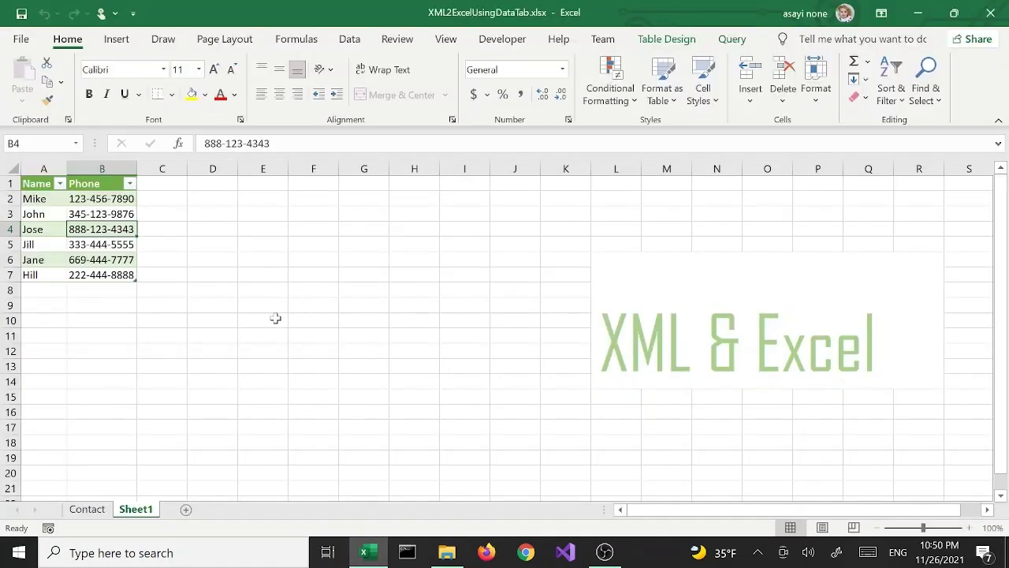
Launch another Excel session with a new blank workbook.
{"action": "left_click", "coordinate": [18, 550]}
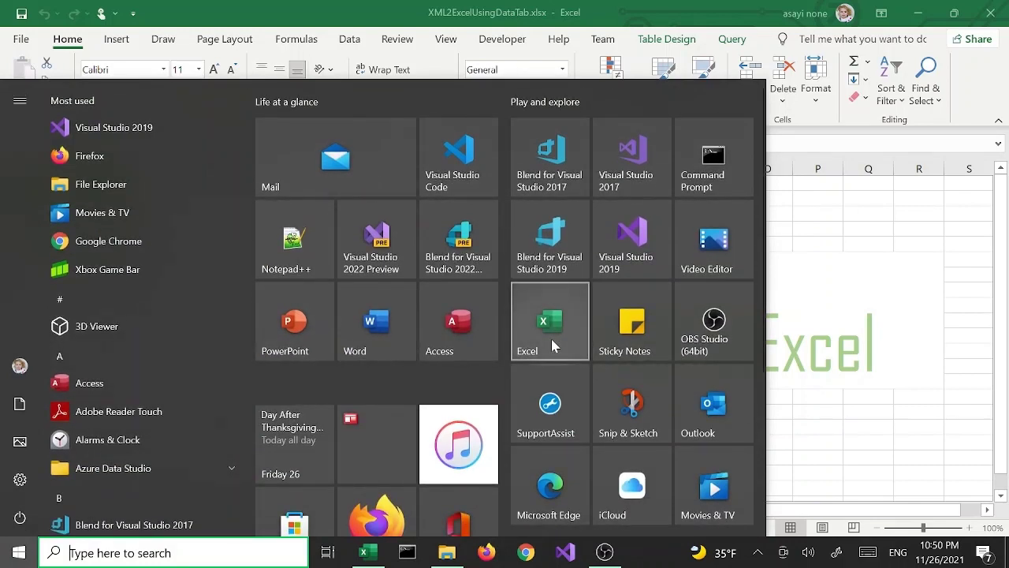
{"action": "left_click", "coordinate": [551, 339]}
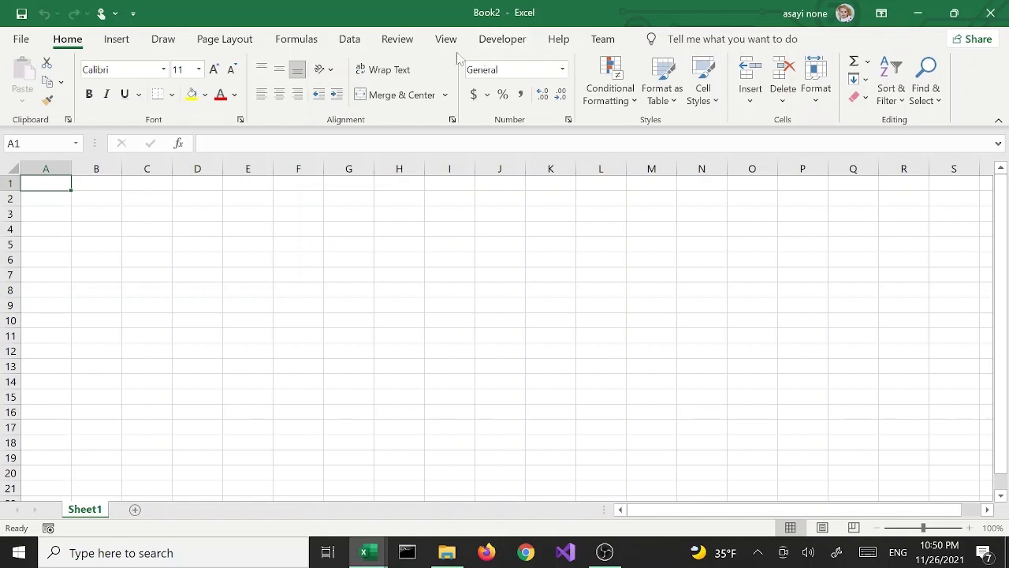
Hide the Developer tab through the ribbon customization in Excel Options.
{"action": "left_click", "coordinate": [22, 39]}
{"action": "left_click", "coordinate": [48, 476]}
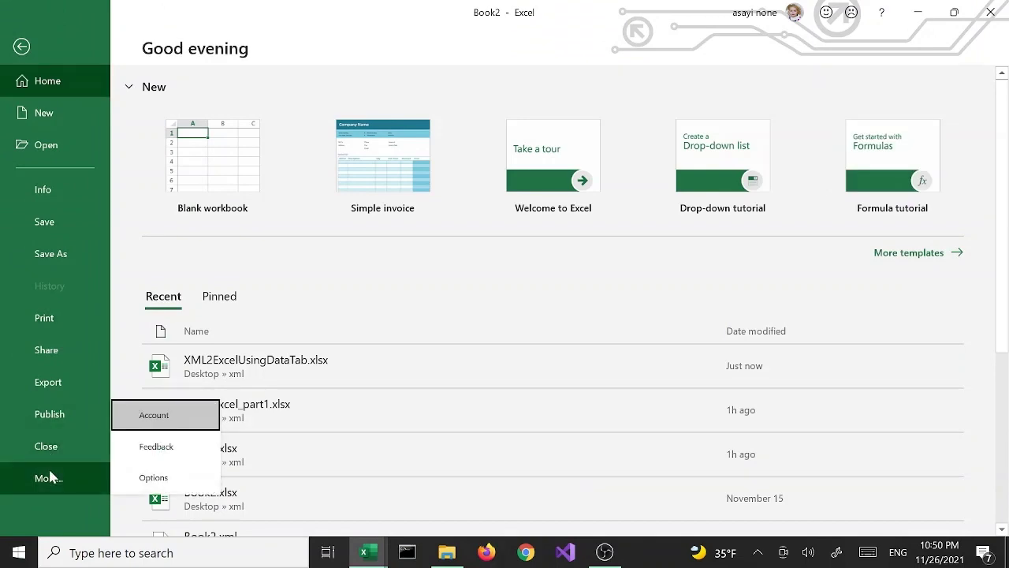
{"action": "left_click", "coordinate": [177, 475]}
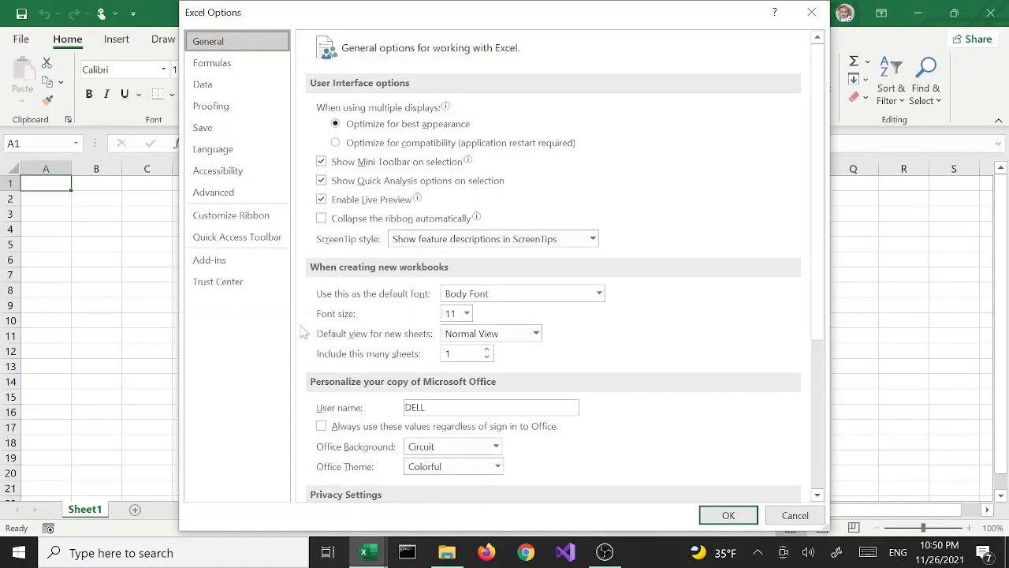
{"action": "left_click", "coordinate": [236, 221]}
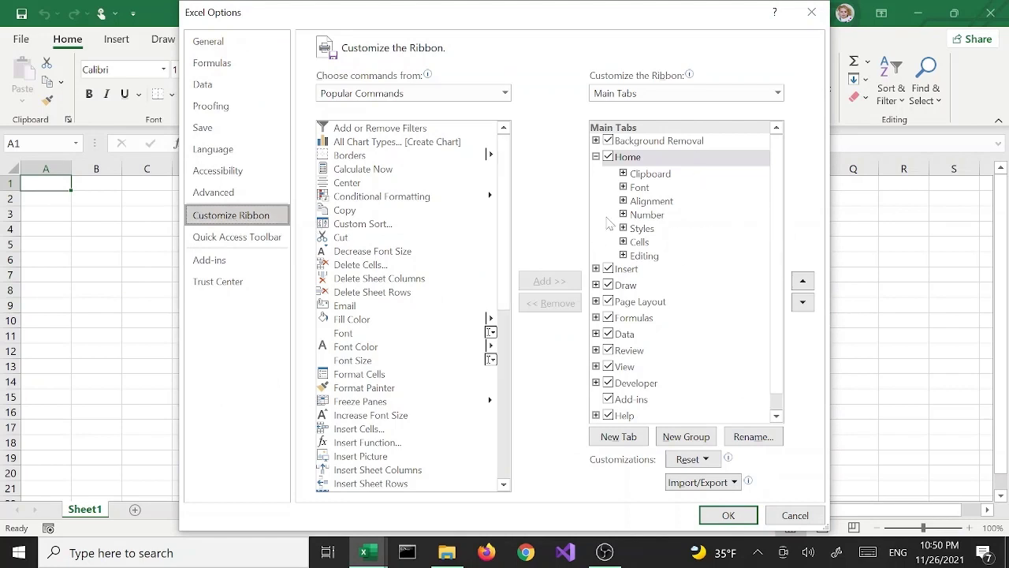
{"action": "left_click", "coordinate": [608, 383]}
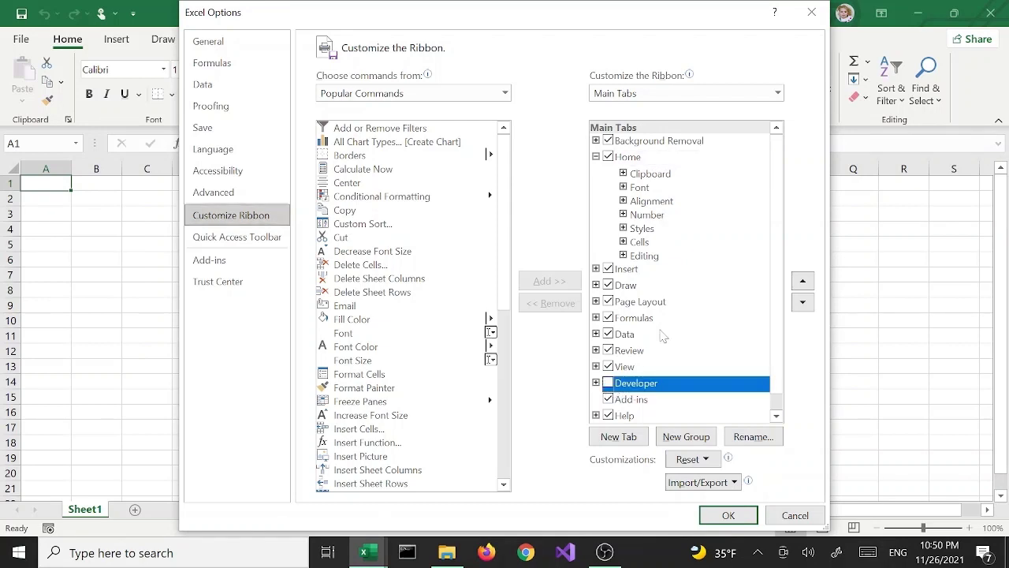
{"action": "left_click", "coordinate": [743, 520]}
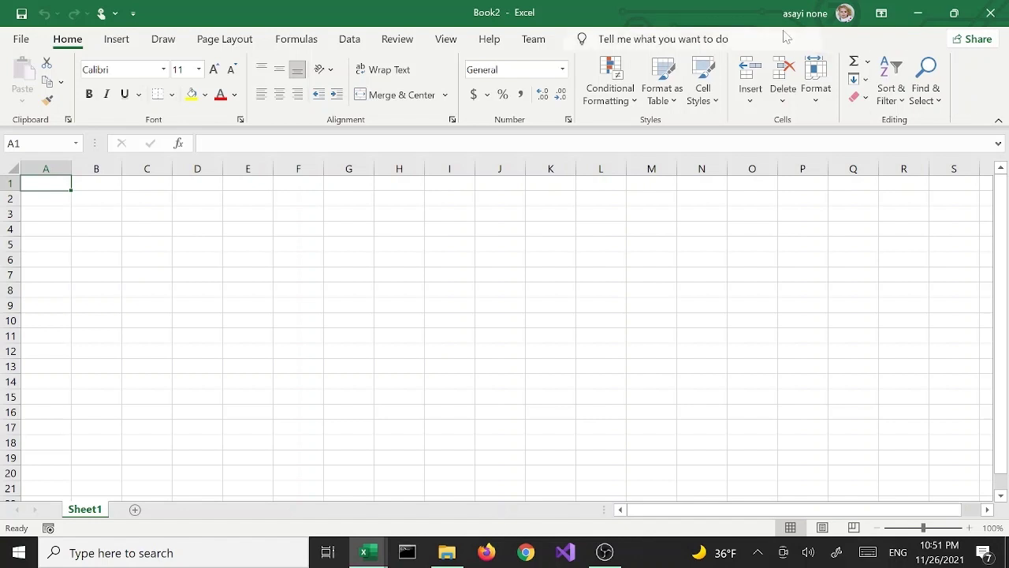
Customize the ribbon to enable the Developer tab among the main tabs.
{"action": "right_click", "coordinate": [967, 100]}
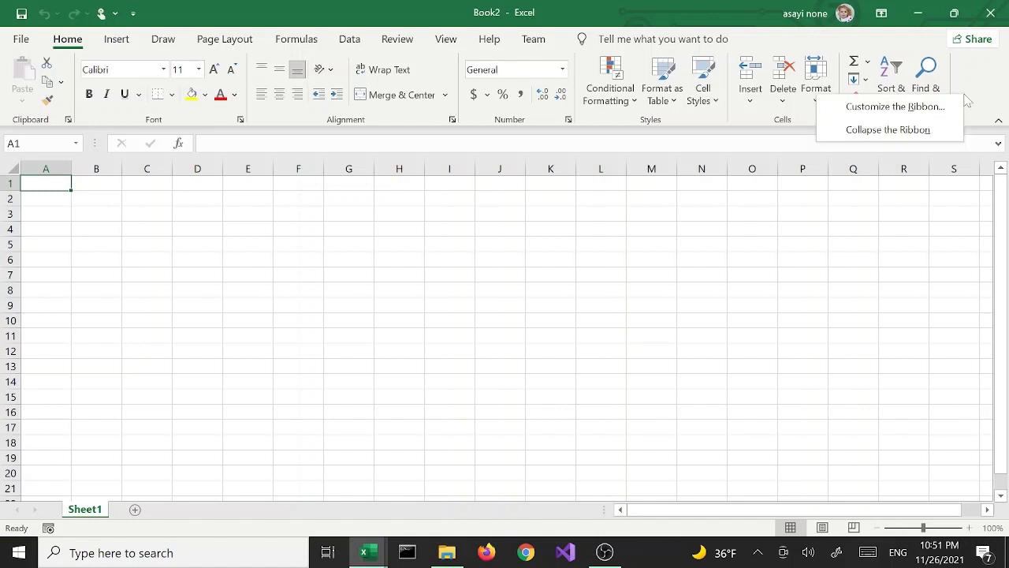
{"action": "left_click", "coordinate": [913, 113]}
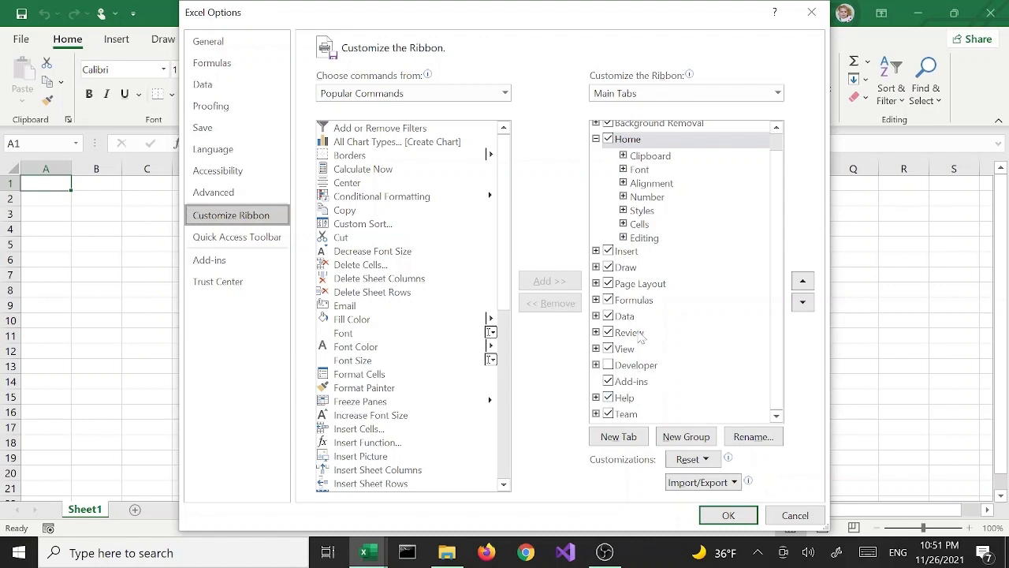
{"action": "left_click", "coordinate": [609, 368]}
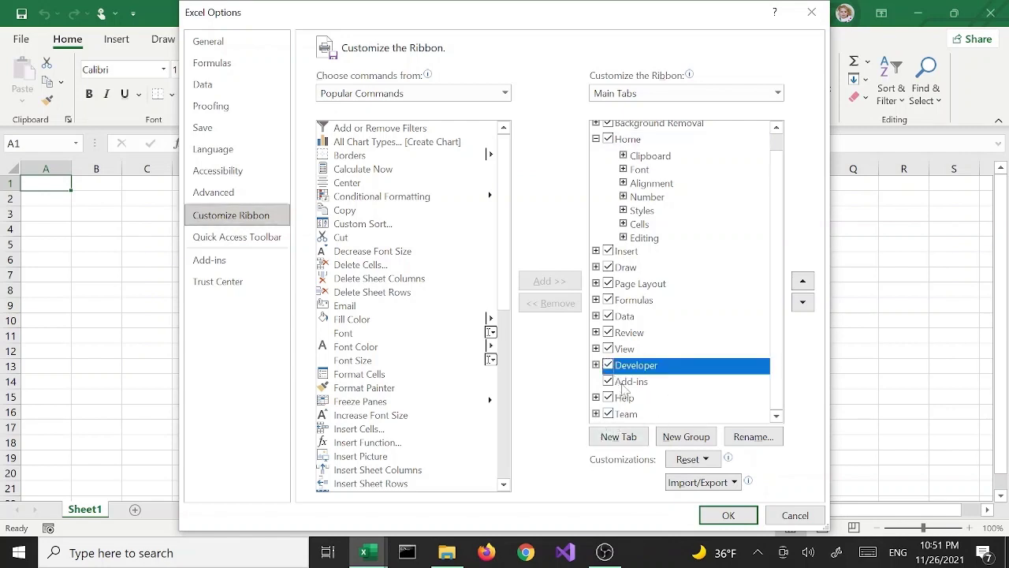
{"action": "left_click", "coordinate": [728, 516]}
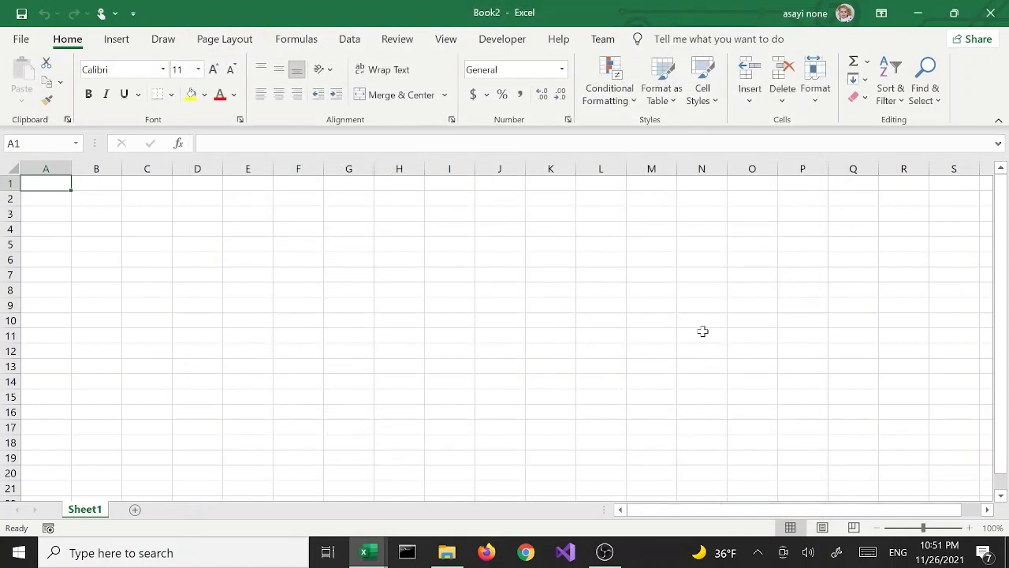
Import contacts.xml with the Developer XML import, accept the schema creation, and place it as an XML table in a new worksheet.
{"action": "left_click", "coordinate": [501, 43]}
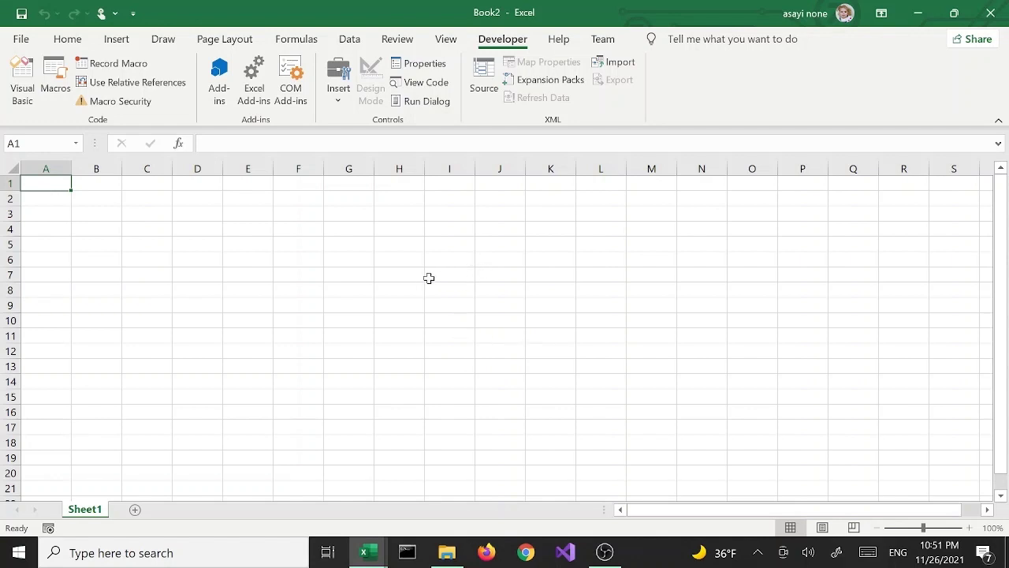
{"action": "left_click", "coordinate": [620, 66]}
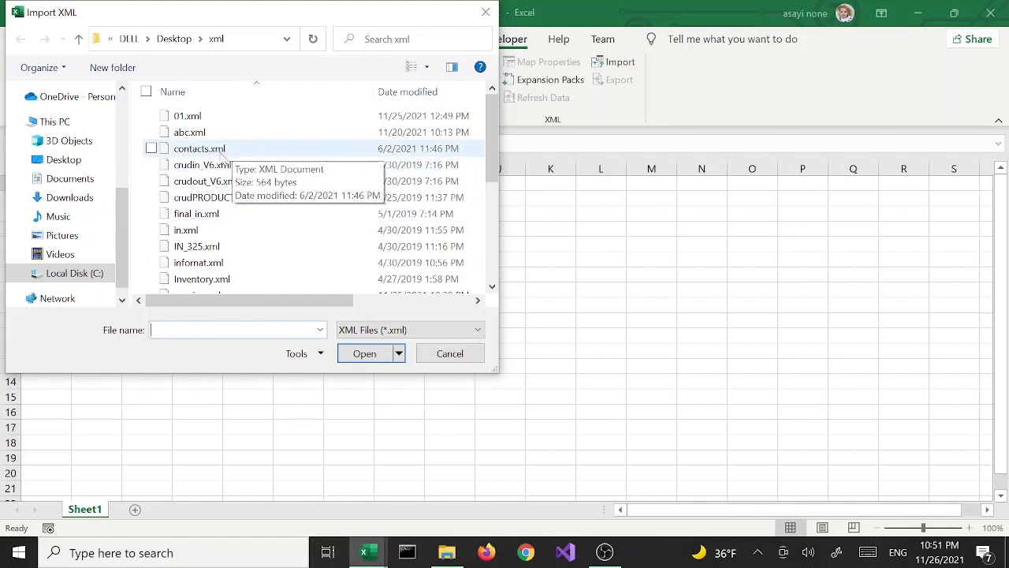
{"action": "left_click", "coordinate": [223, 153]}
{"action": "left_click", "coordinate": [360, 356]}
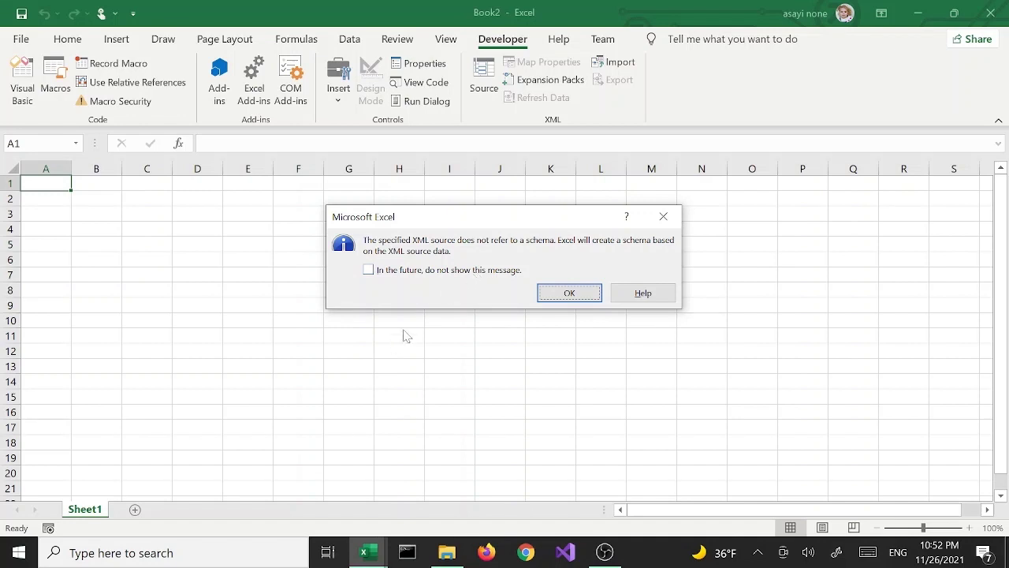
{"action": "left_click", "coordinate": [569, 293]}
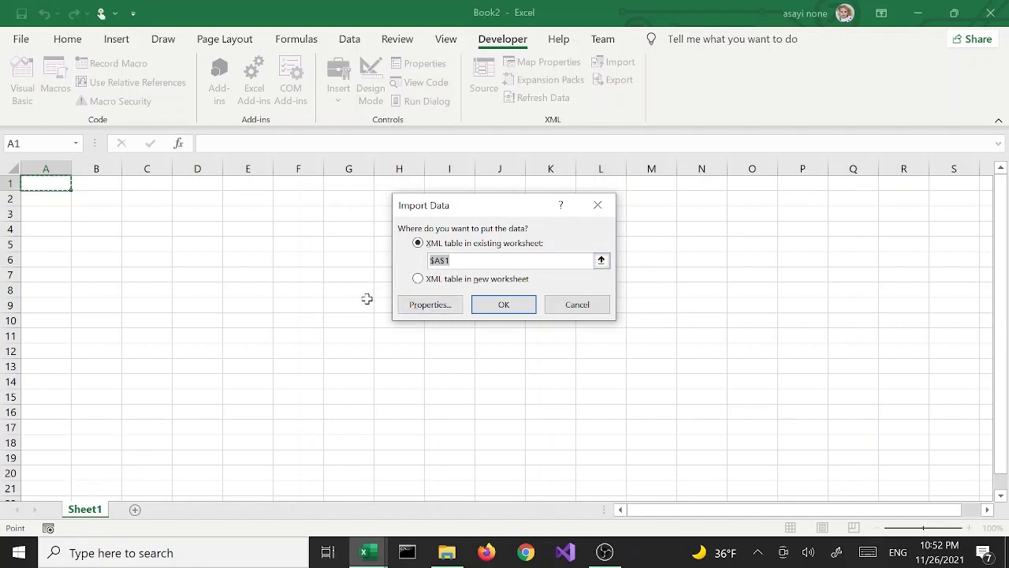
{"action": "left_click", "coordinate": [453, 285]}
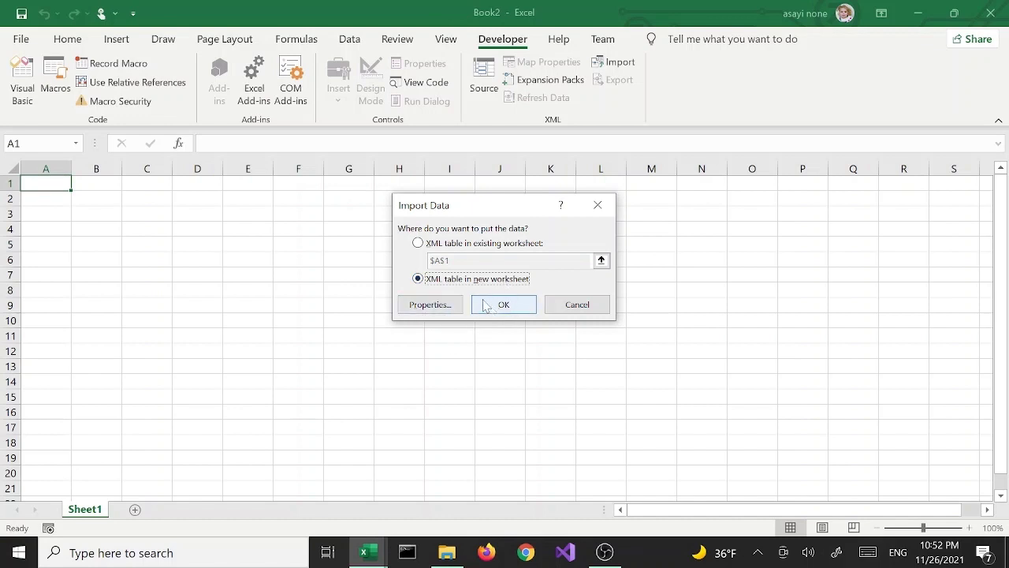
{"action": "left_click", "coordinate": [508, 308]}
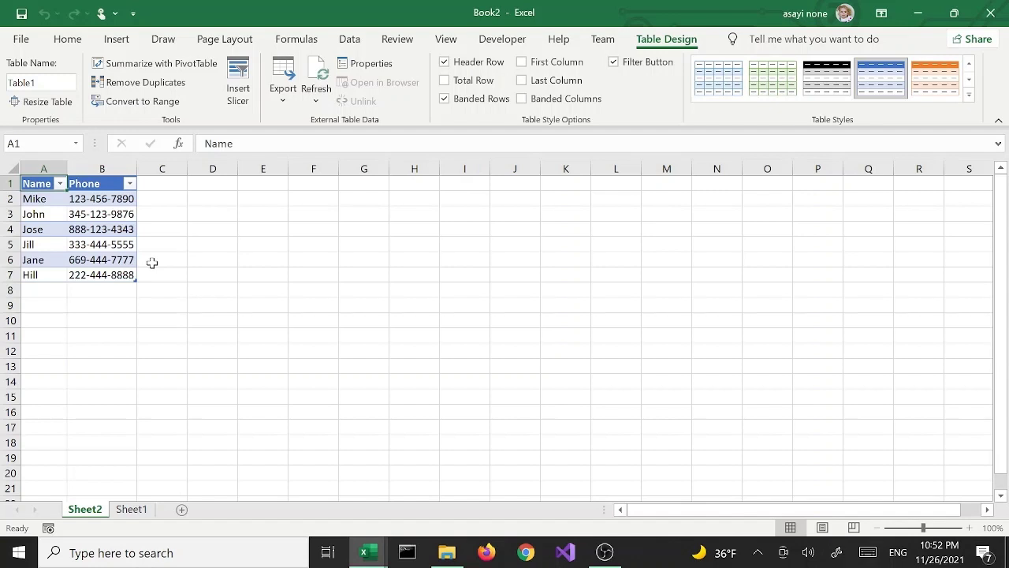
{"action": "left_click", "coordinate": [96, 262]}
{"action": "left_click", "coordinate": [247, 271]}
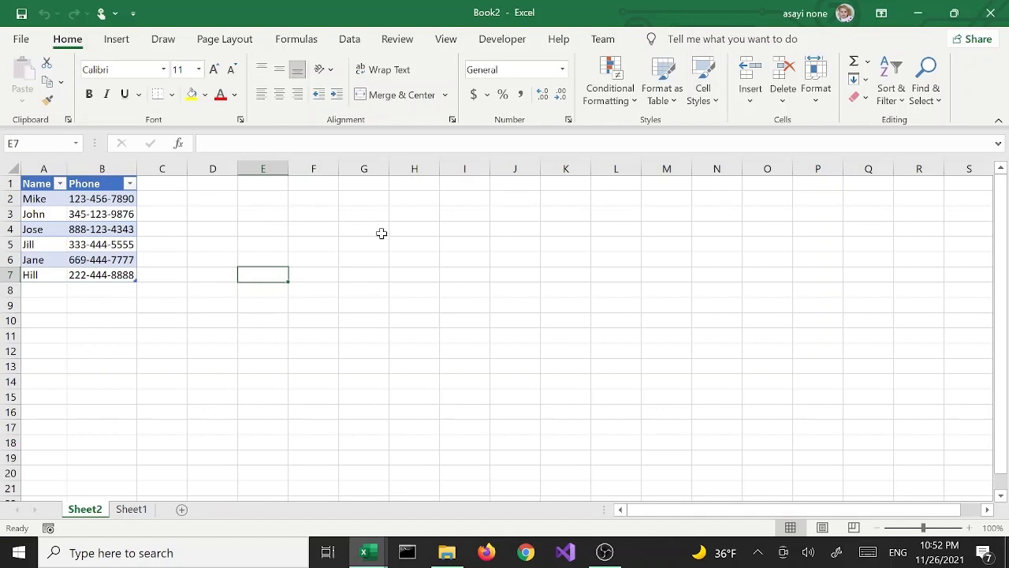
Copy the table's data rows A2:B7 on Sheet2 and paste them starting at cell H5.
{"action": "left_click_drag", "start_coordinate": [34, 199], "coordinate": [108, 272]}
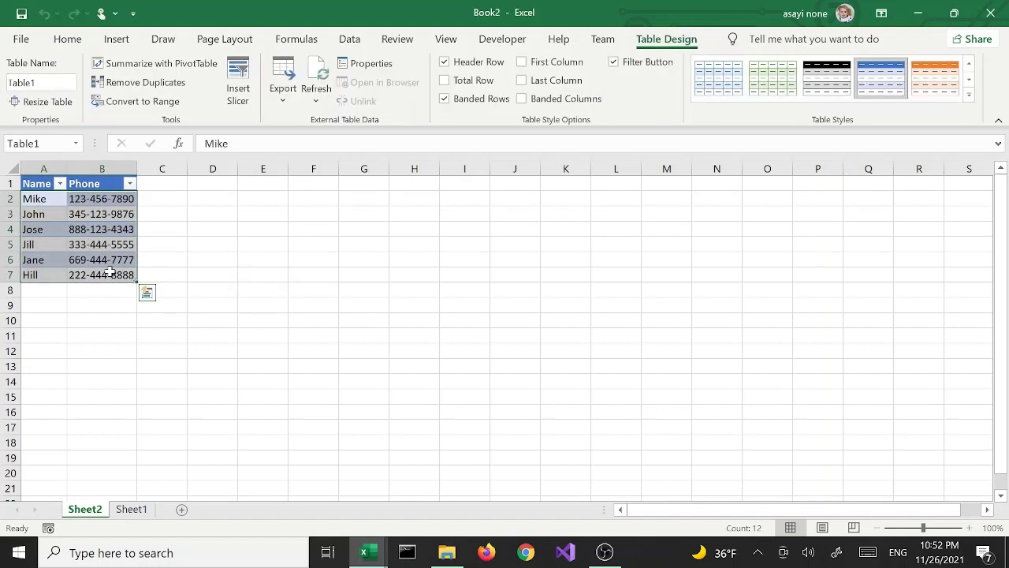
{"action": "key", "text": "ctrl+c"}
{"action": "left_click", "coordinate": [440, 247]}
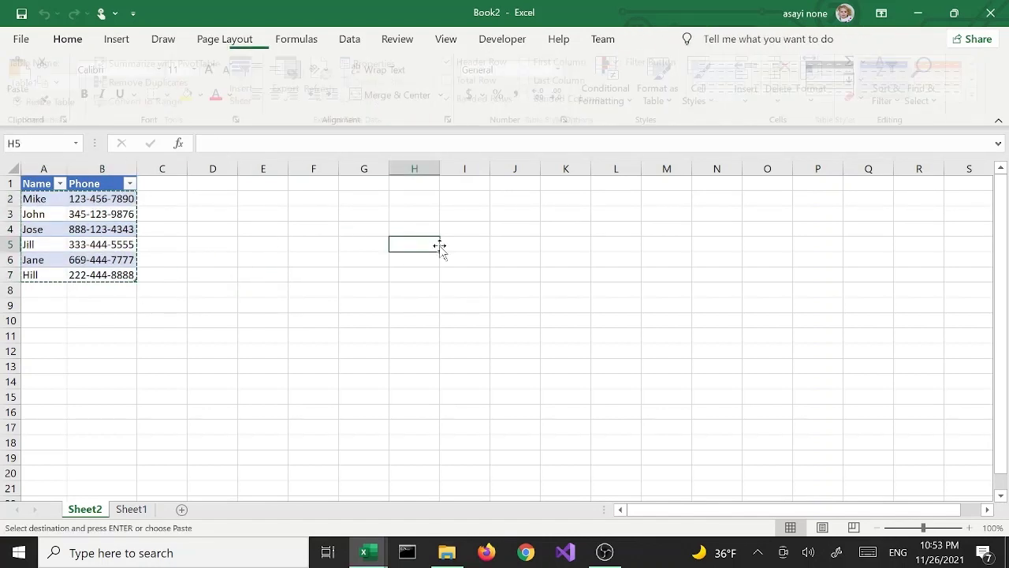
{"action": "key", "text": "ctrl+v"}
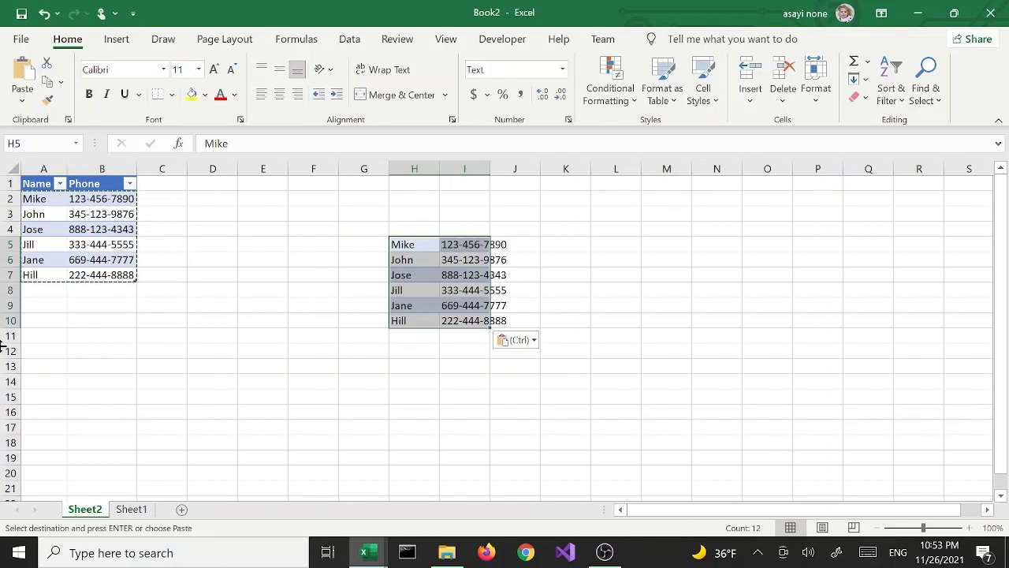
Re-paste the copied cells over H5:I10 as values, try values with number formatting, and switch back to values only.
{"action": "right_click", "coordinate": [445, 279]}
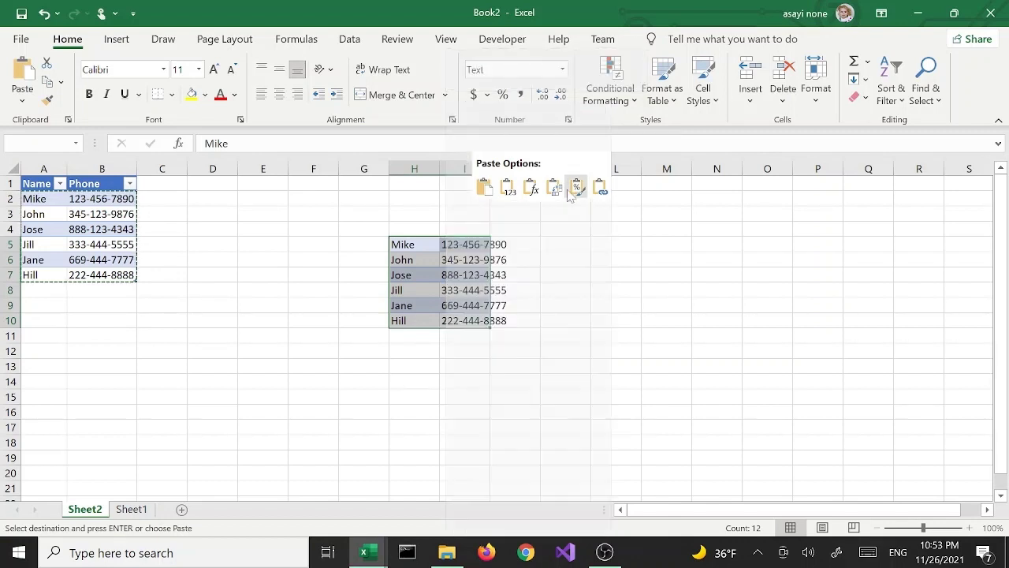
{"action": "left_click", "coordinate": [510, 187]}
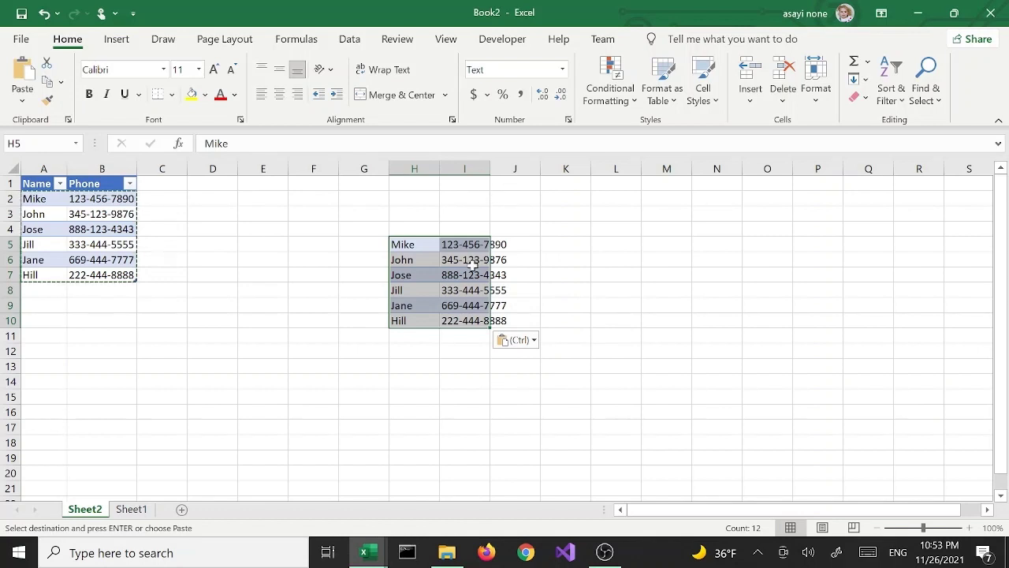
{"action": "left_click", "coordinate": [521, 351]}
{"action": "left_click", "coordinate": [524, 342]}
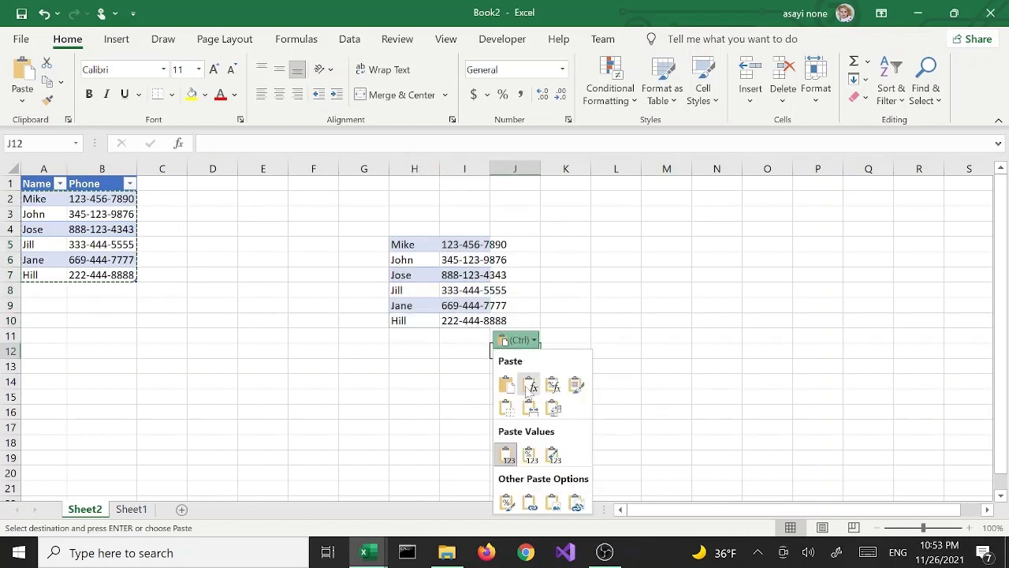
{"action": "left_click", "coordinate": [529, 456]}
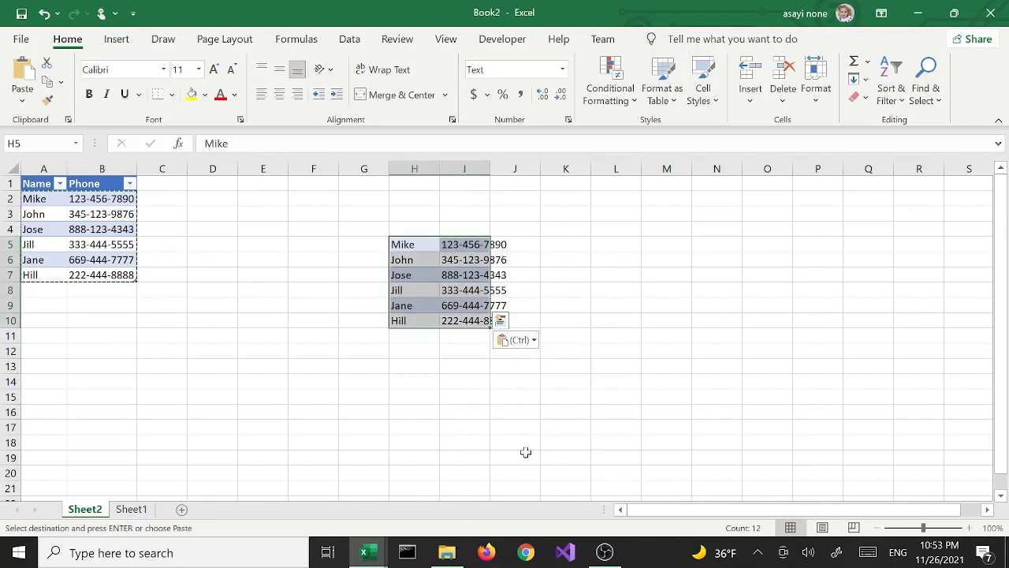
{"action": "left_click", "coordinate": [510, 345]}
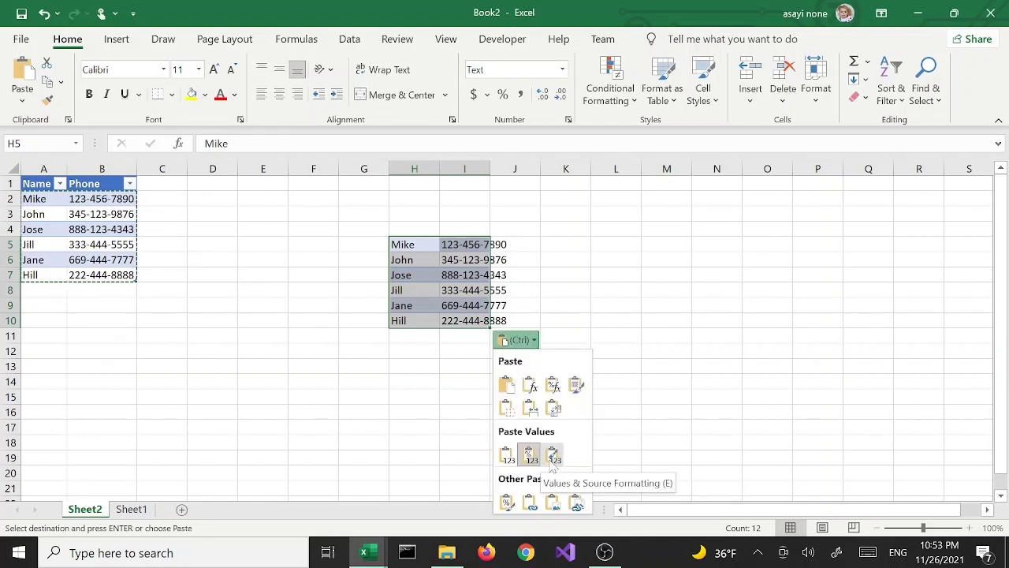
{"action": "left_click", "coordinate": [512, 461]}
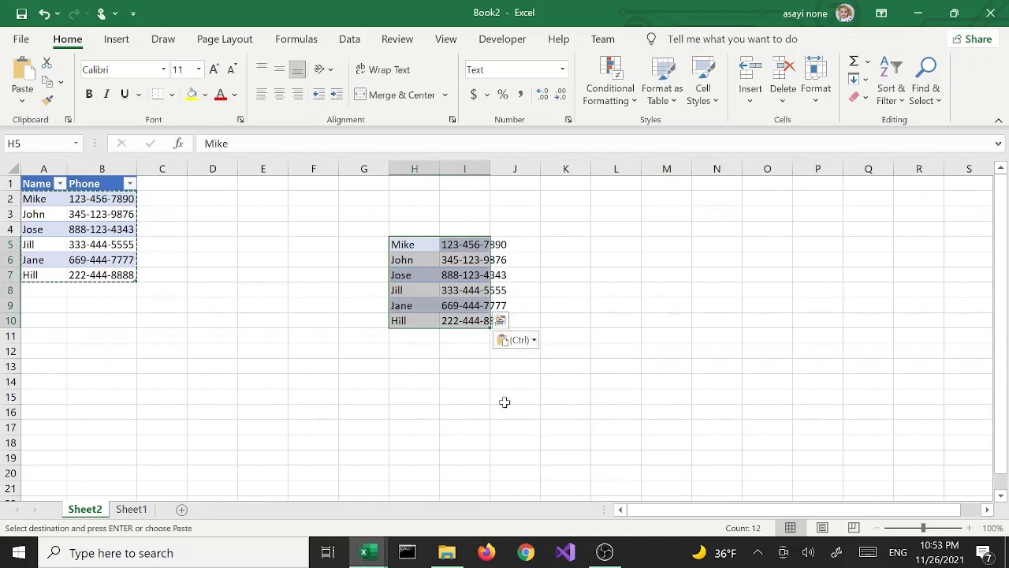
Switch the paste option for the copied contacts in H5:I10 to values and source formatting.
{"action": "left_click", "coordinate": [499, 322]}
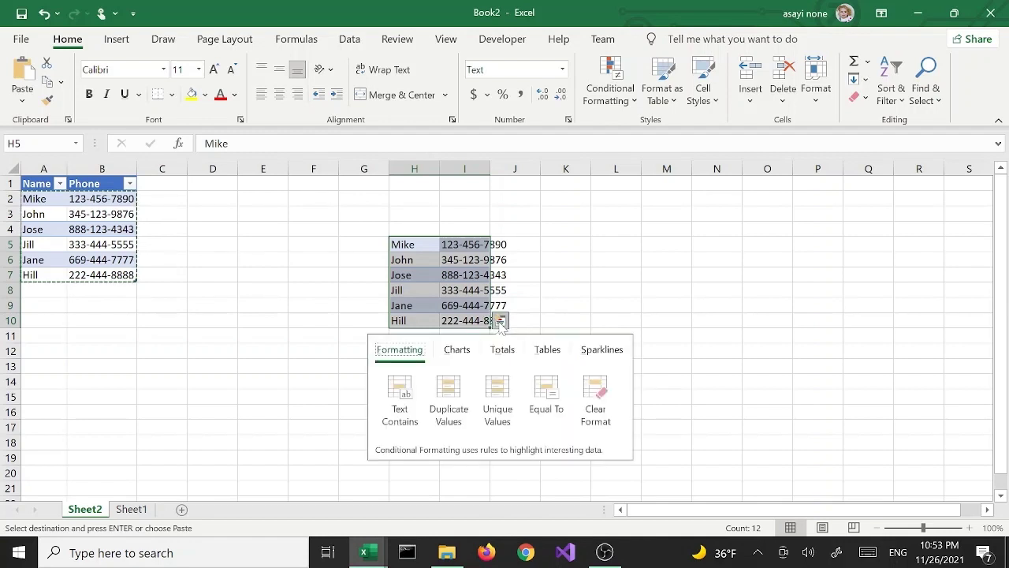
{"action": "left_click", "coordinate": [499, 322]}
{"action": "left_click", "coordinate": [482, 305]}
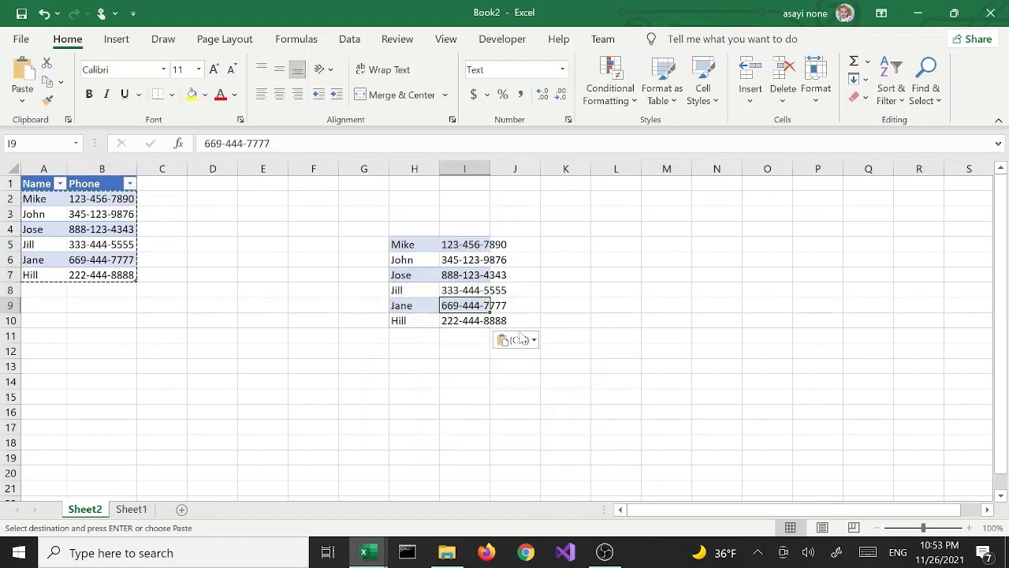
{"action": "left_click", "coordinate": [518, 340]}
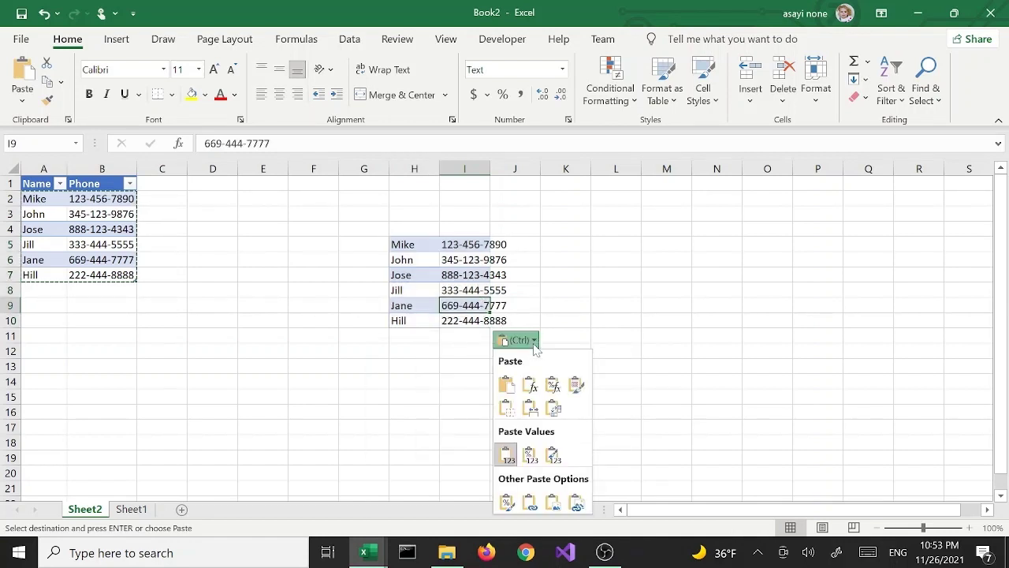
{"action": "left_click", "coordinate": [552, 455]}
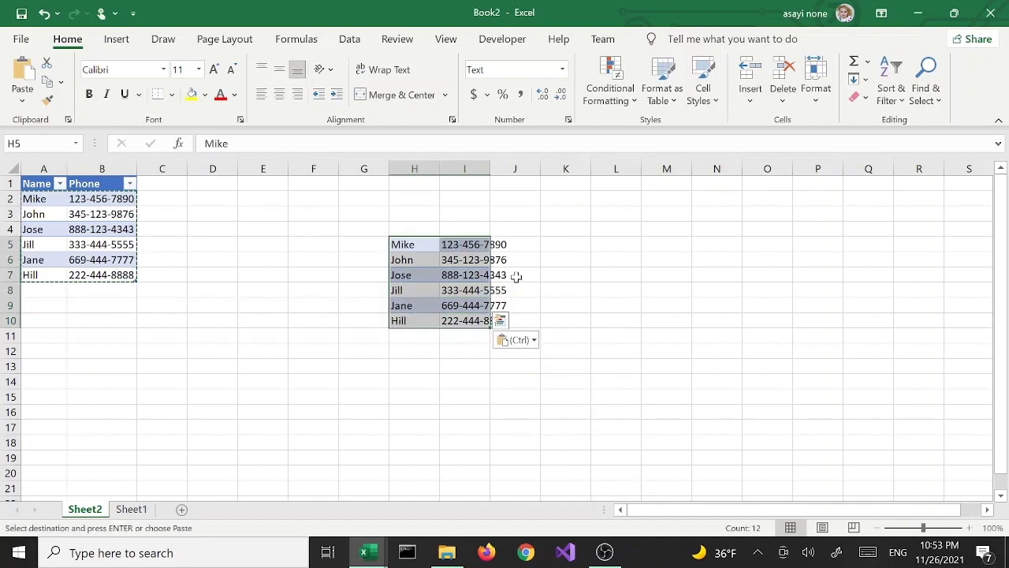
{"action": "left_click", "coordinate": [462, 289]}
{"action": "left_click", "coordinate": [412, 245]}
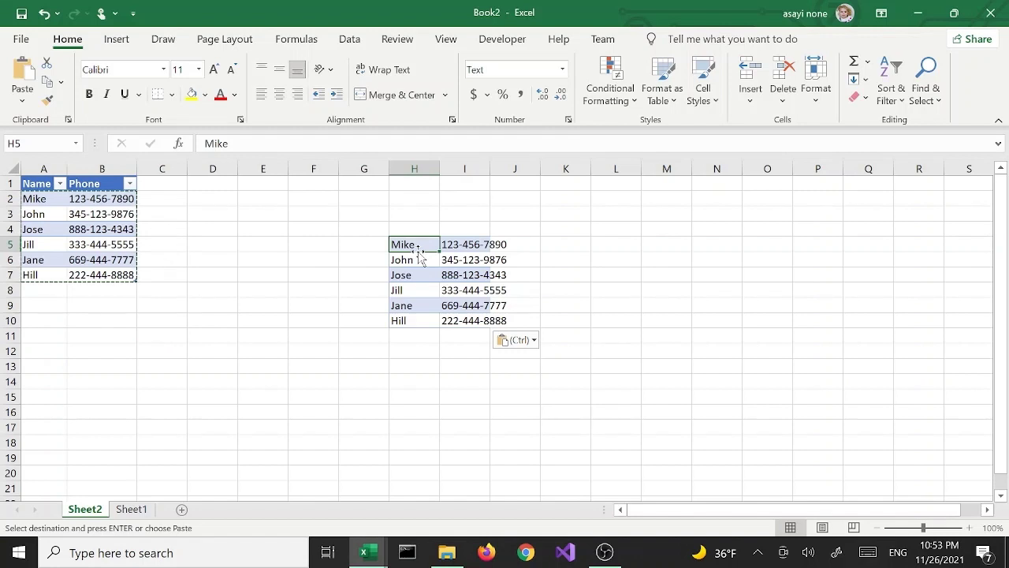
{"action": "left_click_drag", "start_coordinate": [405, 243], "coordinate": [505, 321]}
{"action": "left_click", "coordinate": [505, 321]}
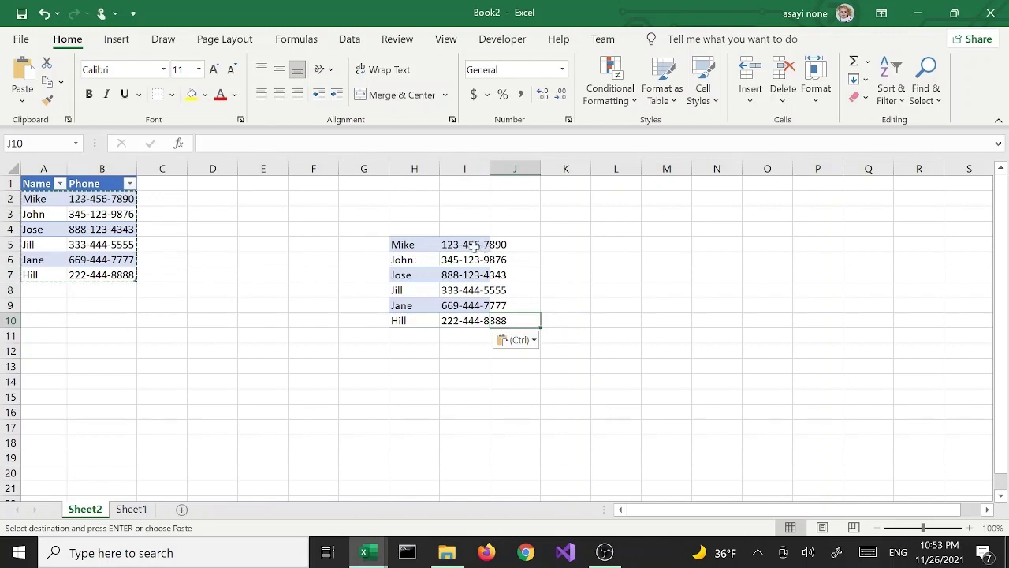
Replace the contact names in cells H5:H7 of the pasted copy with different first names.
{"action": "left_click", "coordinate": [414, 243]}
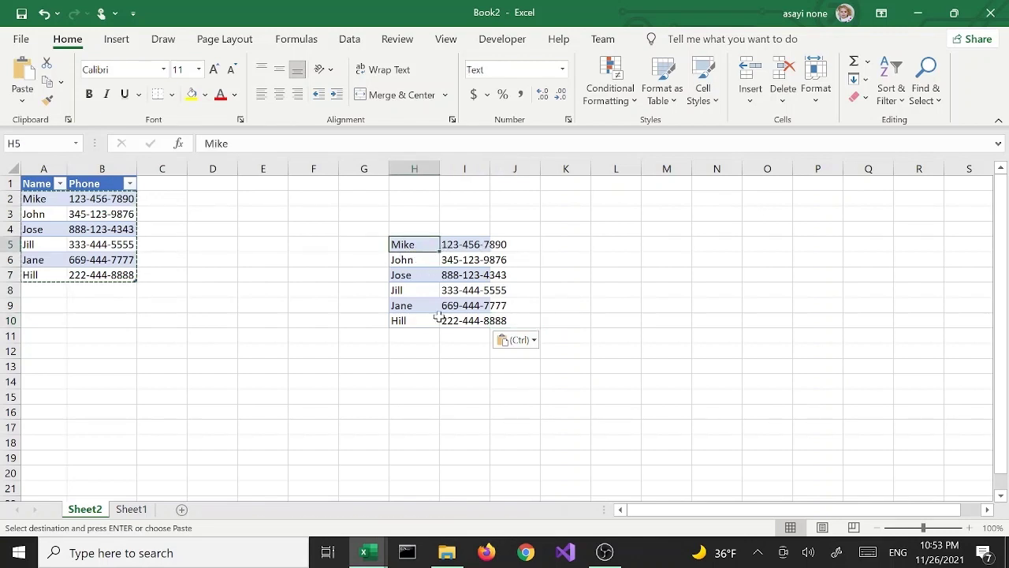
{"action": "type", "text": "JOsh"}
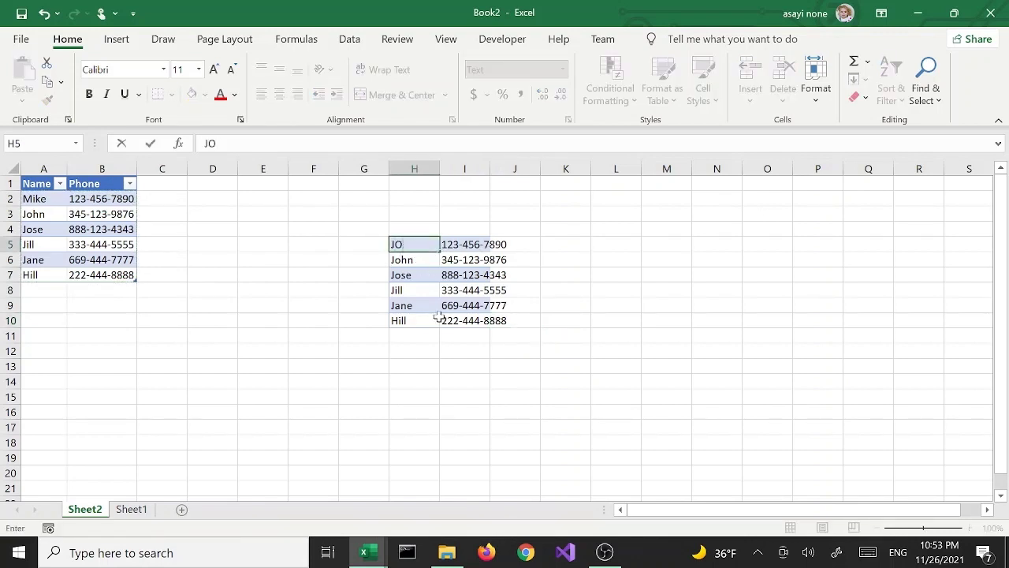
{"action": "key", "text": "BackSpace"}
{"action": "type", "text": "osh"}
{"action": "key", "text": "Return"}
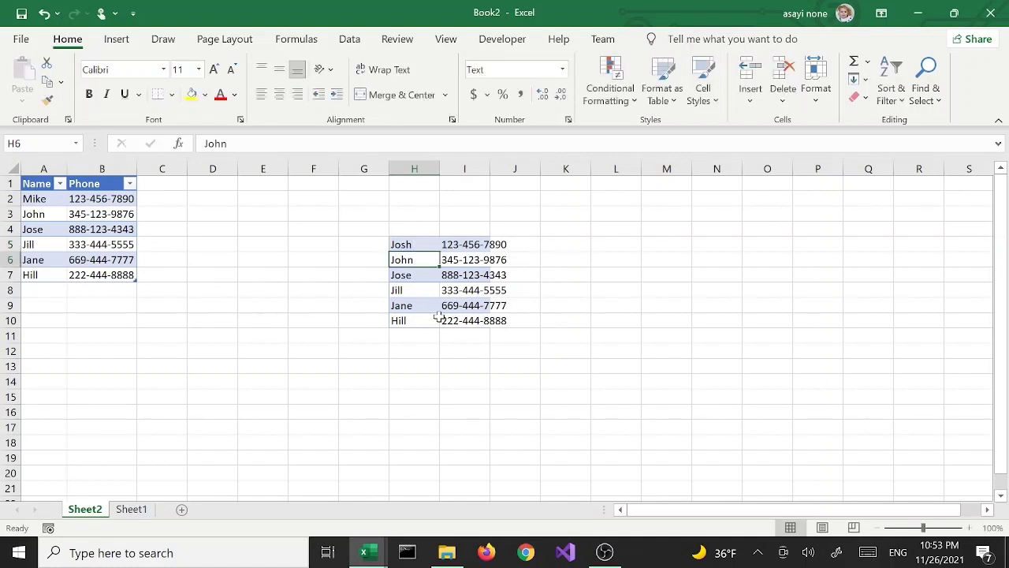
{"action": "type", "text": "Nick"}
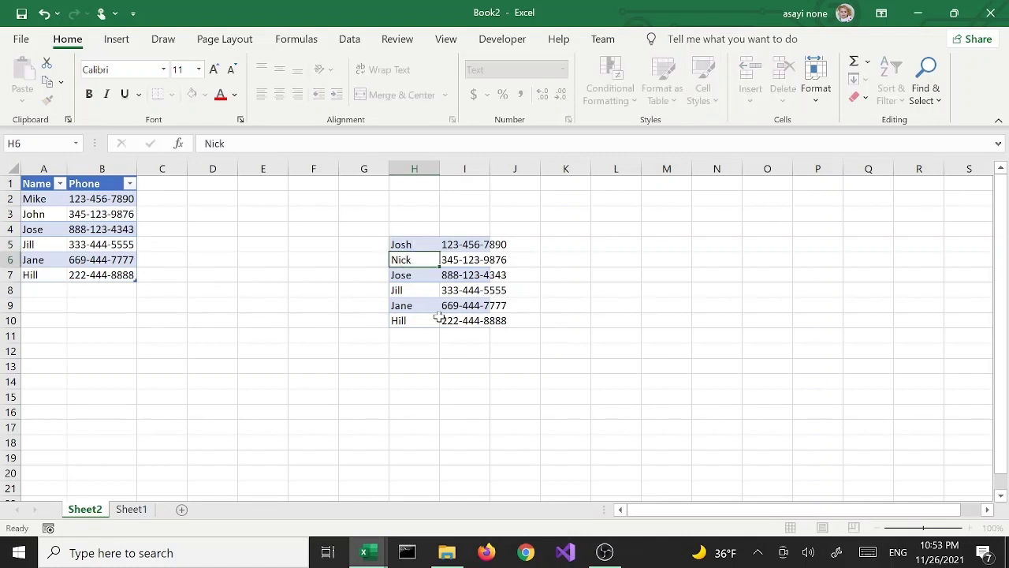
{"action": "key", "text": "Return"}
{"action": "type", "text": "Kim"}
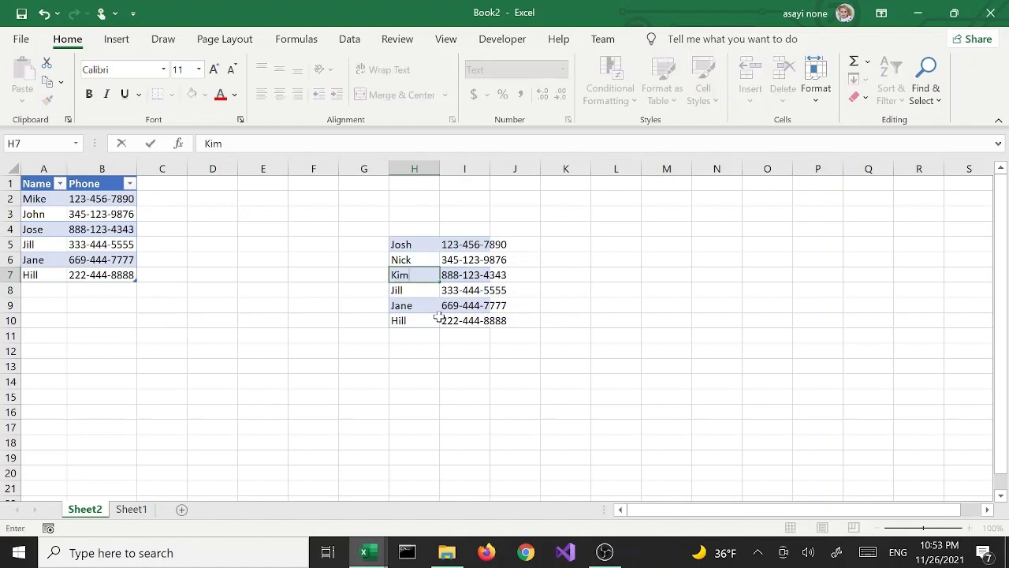
{"action": "key", "text": "Return"}
Replace the remaining contact names in cells H8:H10 with different first names.
{"action": "type", "text": "Bill"}
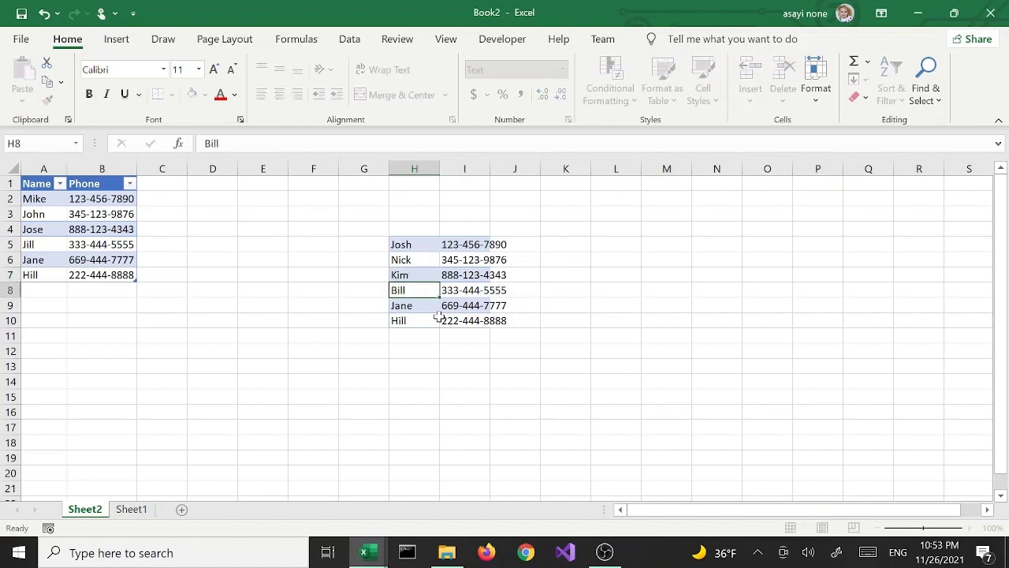
{"action": "key", "text": "Return"}
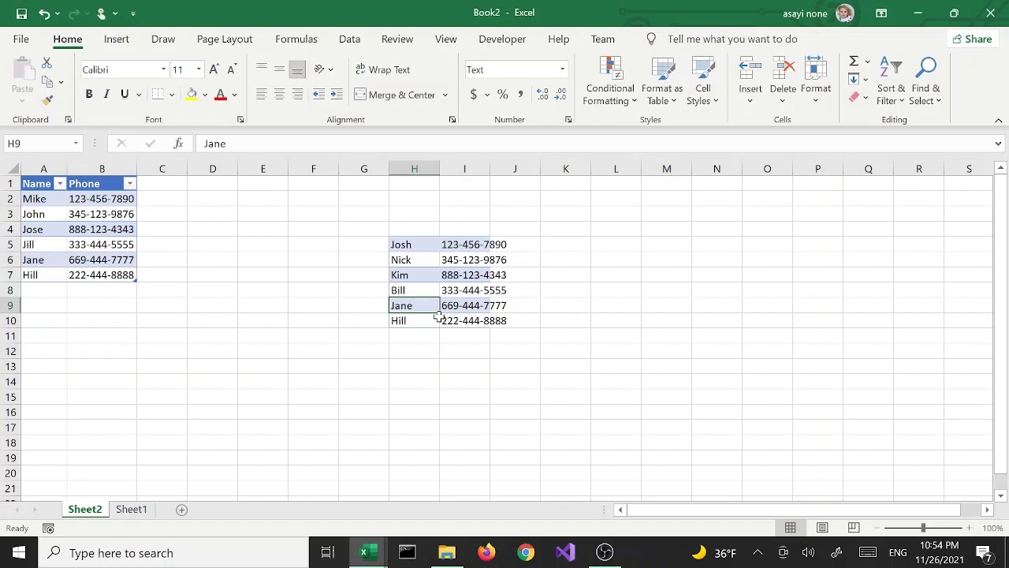
{"action": "type", "text": "Sean"}
{"action": "key", "text": "Return"}
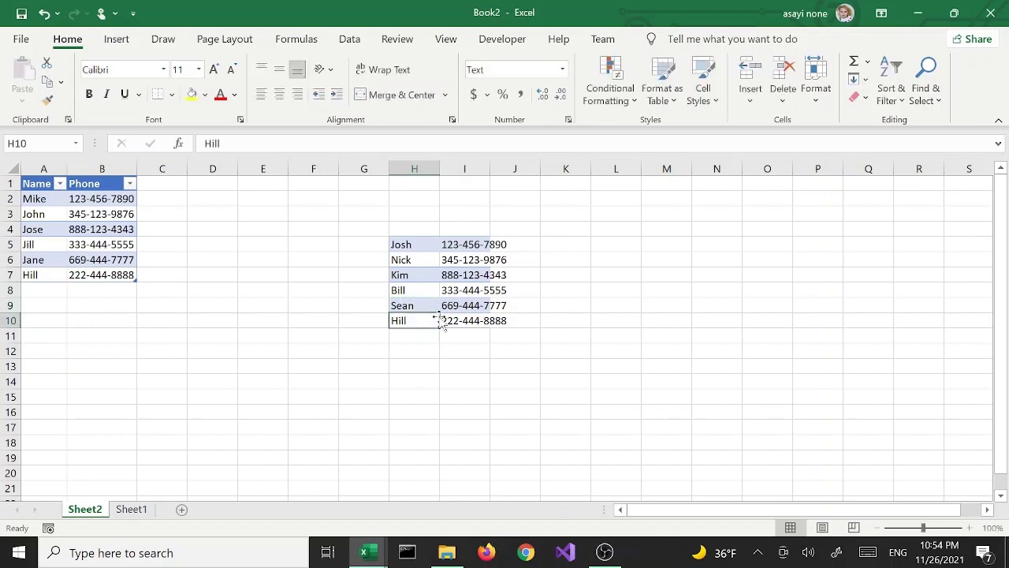
{"action": "type", "text": "Wy"}
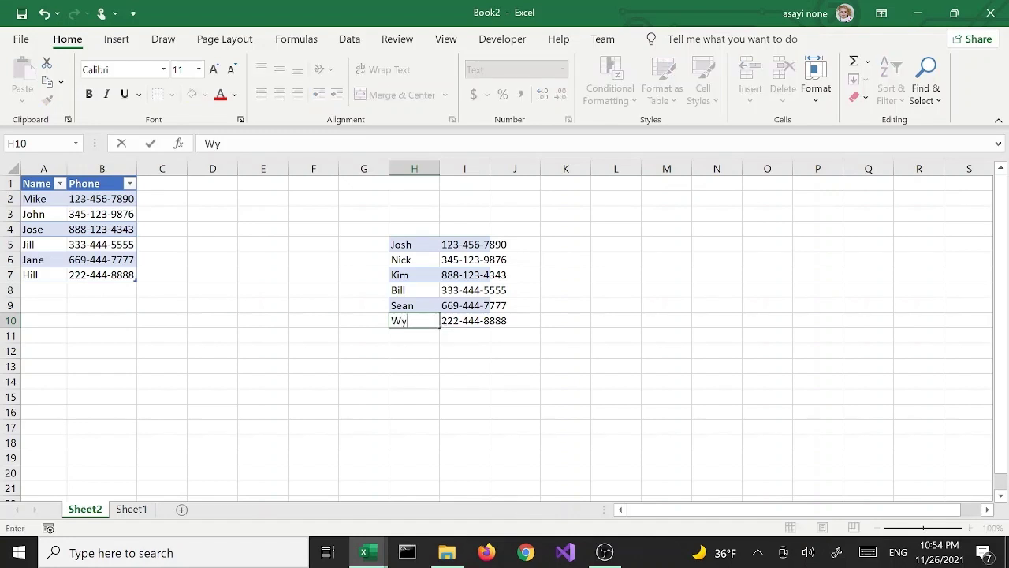
{"action": "type", "text": "yne"}
{"action": "key", "text": "Return"}
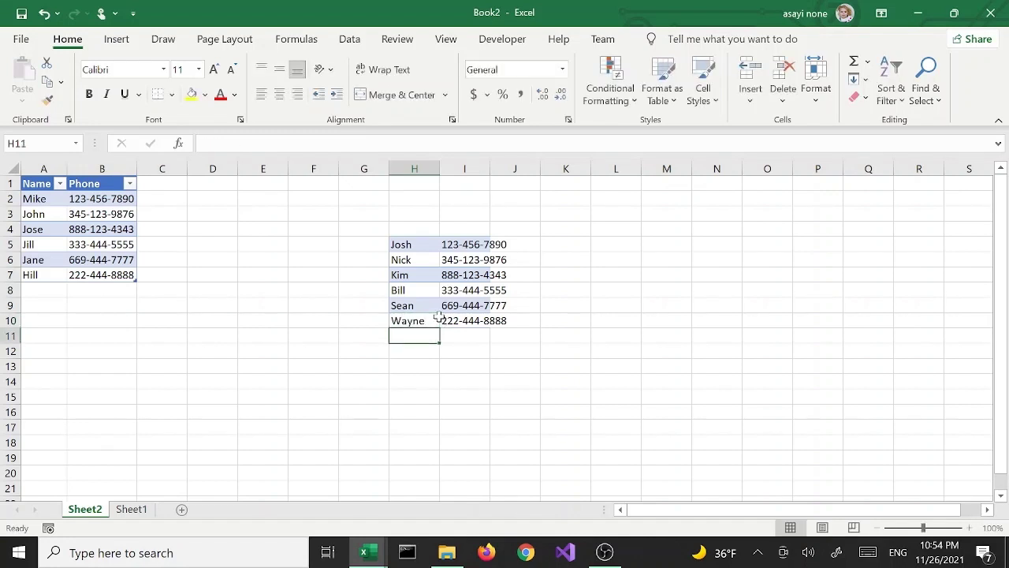
Change the last digit of the phone number in I5 to 1 and of the one in I6 to 4.
{"action": "left_click", "coordinate": [493, 244]}
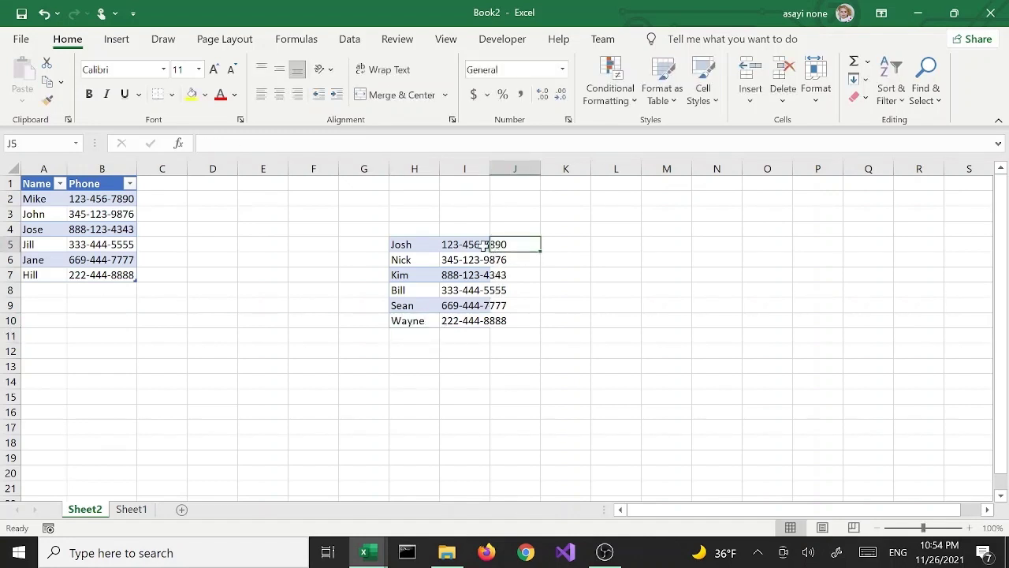
{"action": "left_click", "coordinate": [481, 244]}
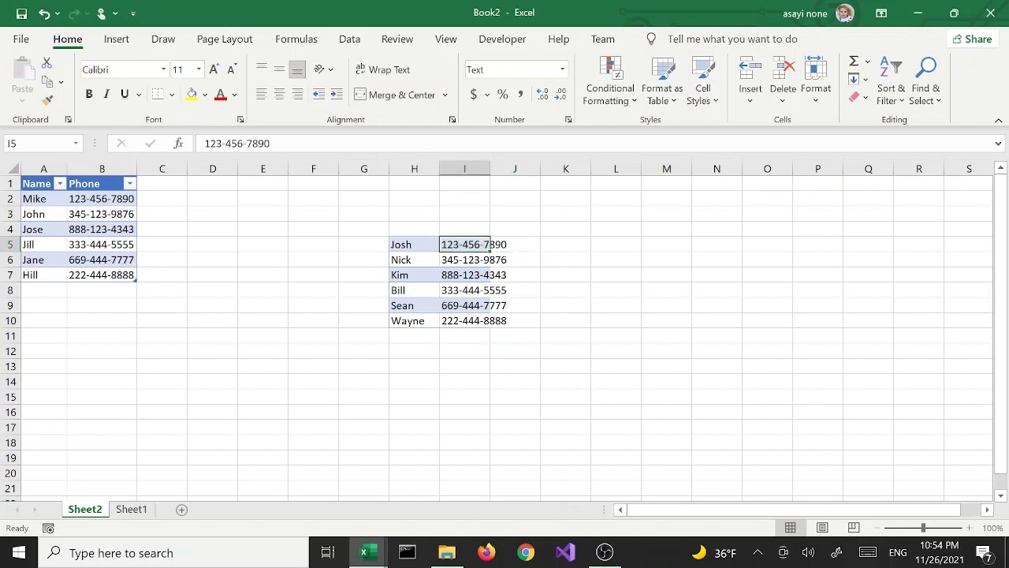
{"action": "key", "text": "F2"}
{"action": "key", "text": "BackSpace"}
{"action": "type", "text": "1"}
{"action": "key", "text": "Return"}
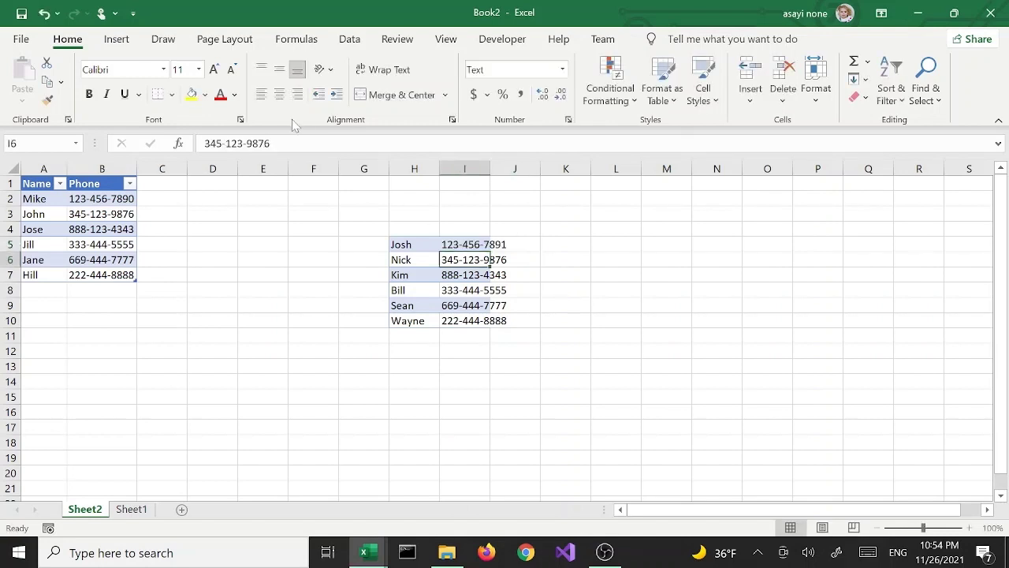
{"action": "key", "text": "F2"}
{"action": "key", "text": "BackSpace"}
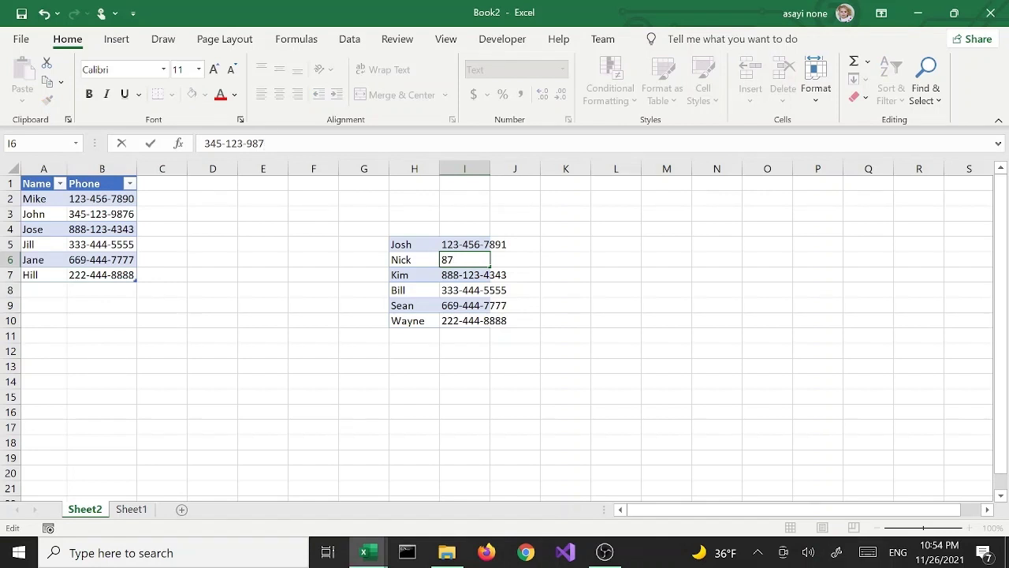
{"action": "type", "text": "4"}
{"action": "key", "text": "Return"}
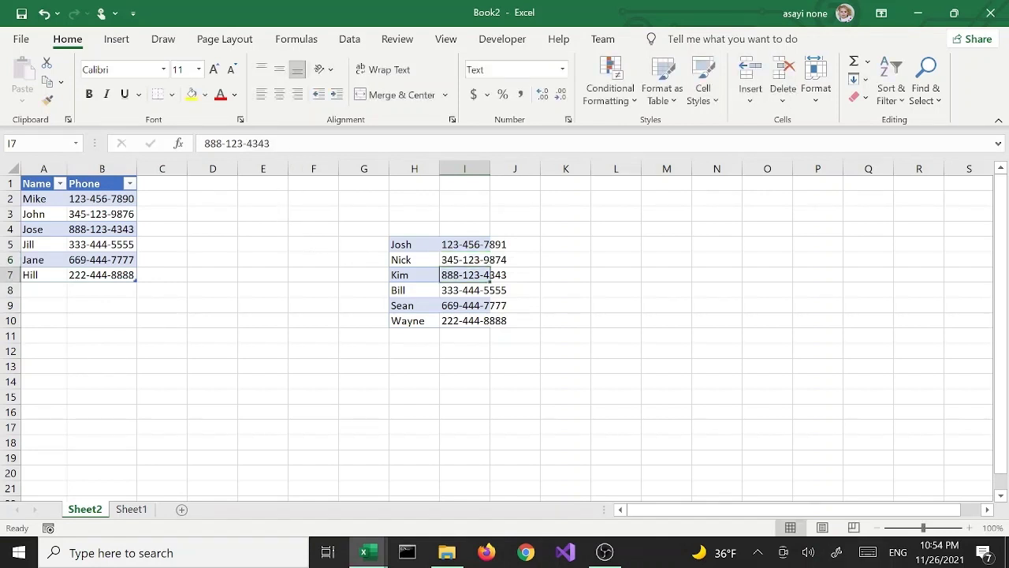
Change the last digit of the phone number in I7 to 2.
{"action": "key", "text": "F2"}
{"action": "key", "text": "BackSpace"}
{"action": "type", "text": "3"}
{"action": "key", "text": "BackSpace"}
{"action": "type", "text": "2"}
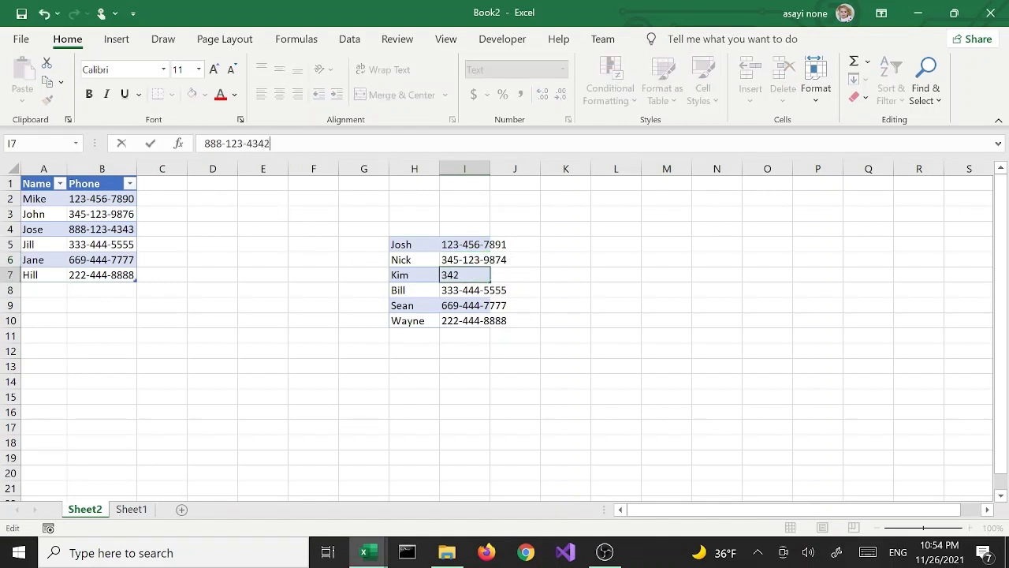
{"action": "key", "text": "Return"}
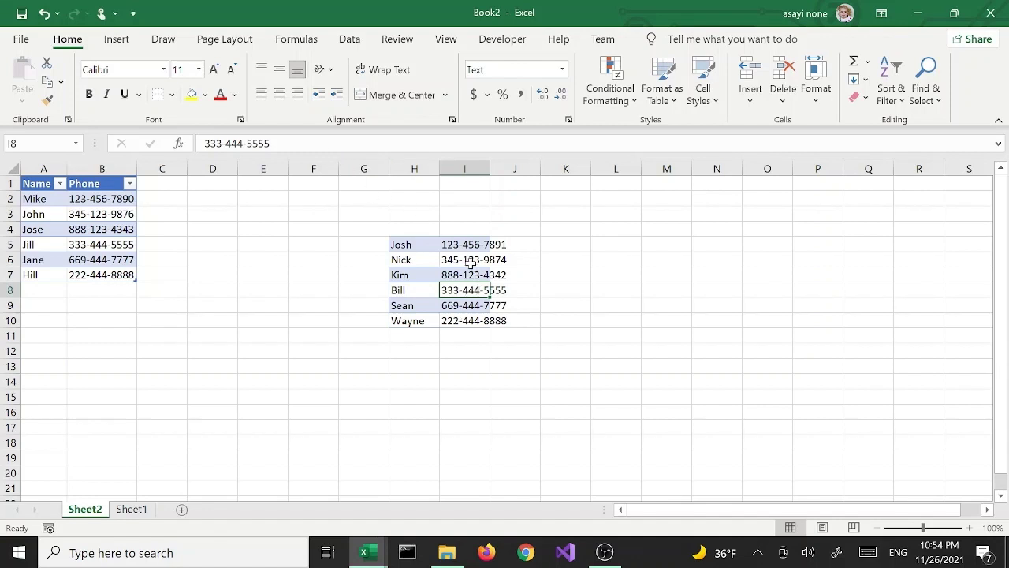
Copy the edited contacts H5:I10, add a new row at the end of the XML table, and paste them starting at A8.
{"action": "left_click_drag", "start_coordinate": [418, 244], "coordinate": [487, 323]}
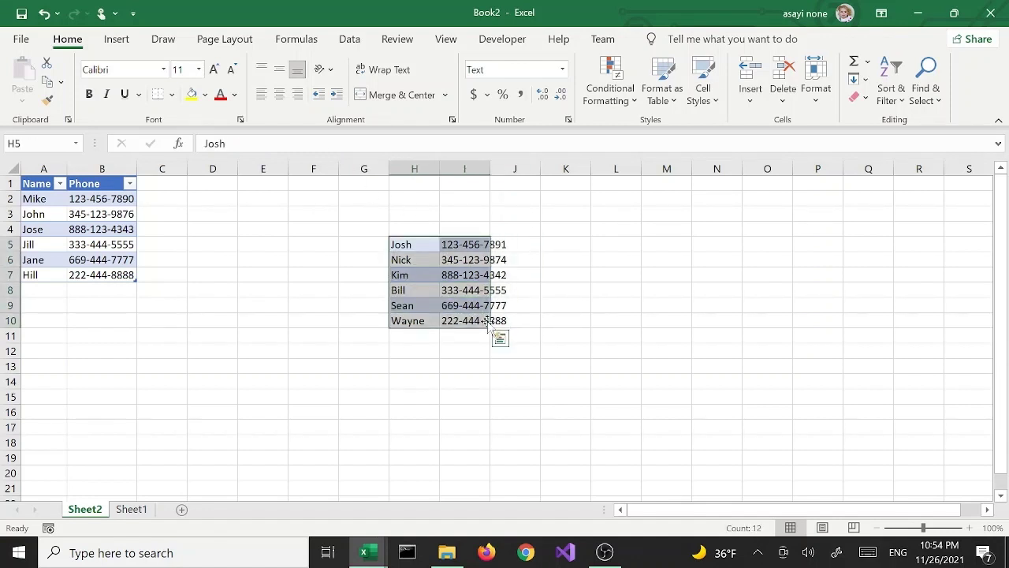
{"action": "key", "text": "ctrl+c"}
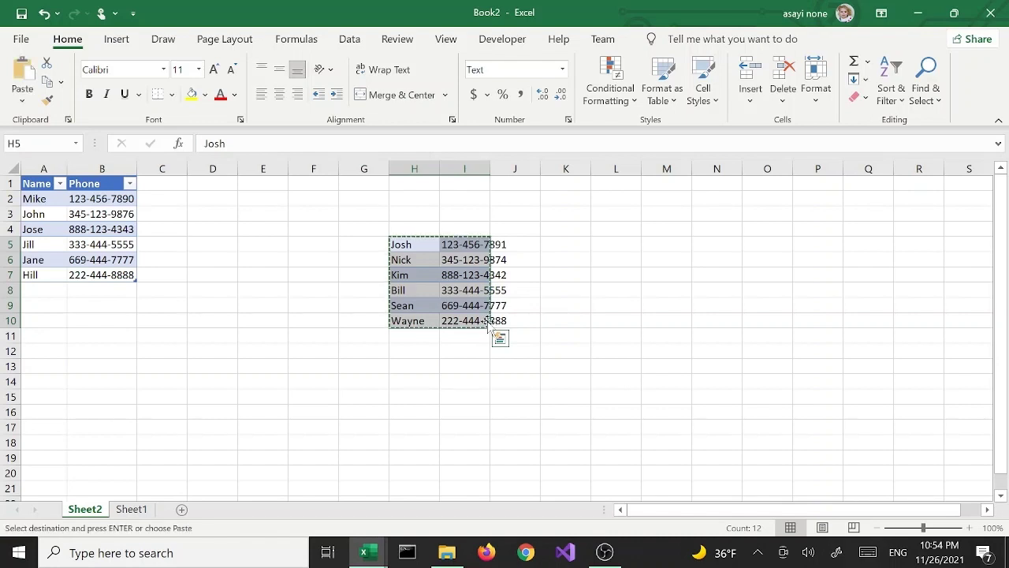
{"action": "left_click", "coordinate": [118, 274]}
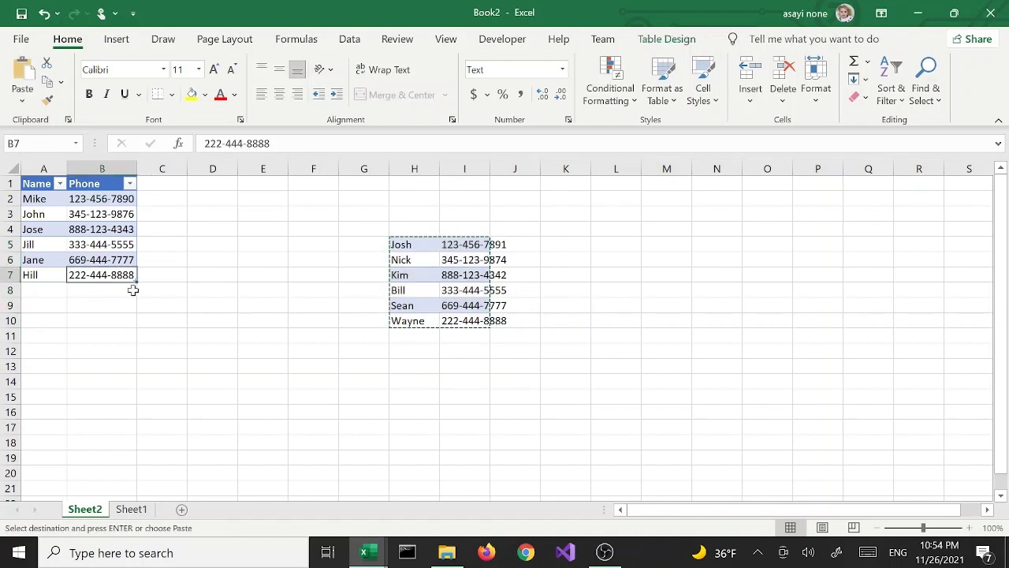
{"action": "key", "text": "Tab"}
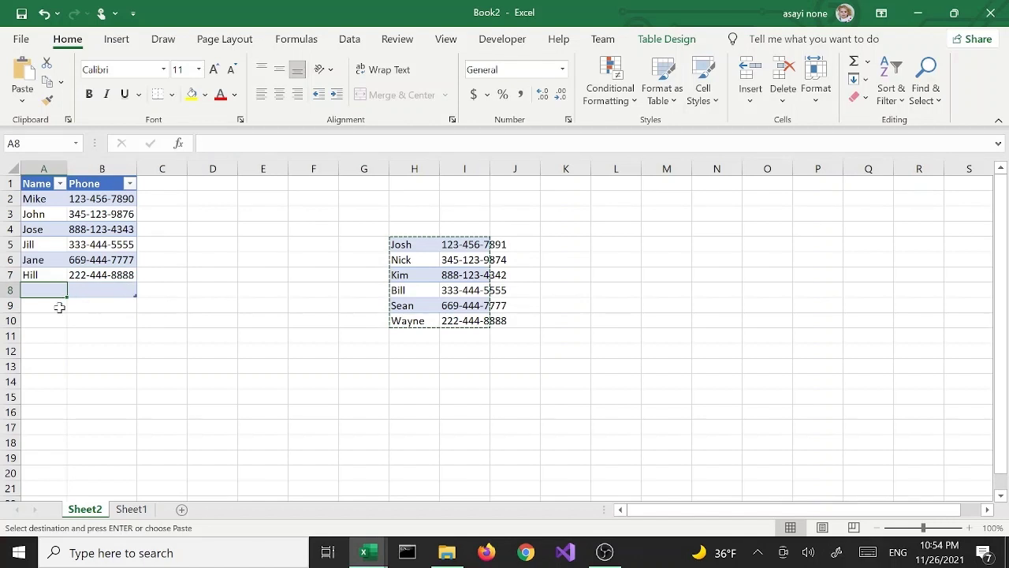
{"action": "key", "text": "ctrl+v"}
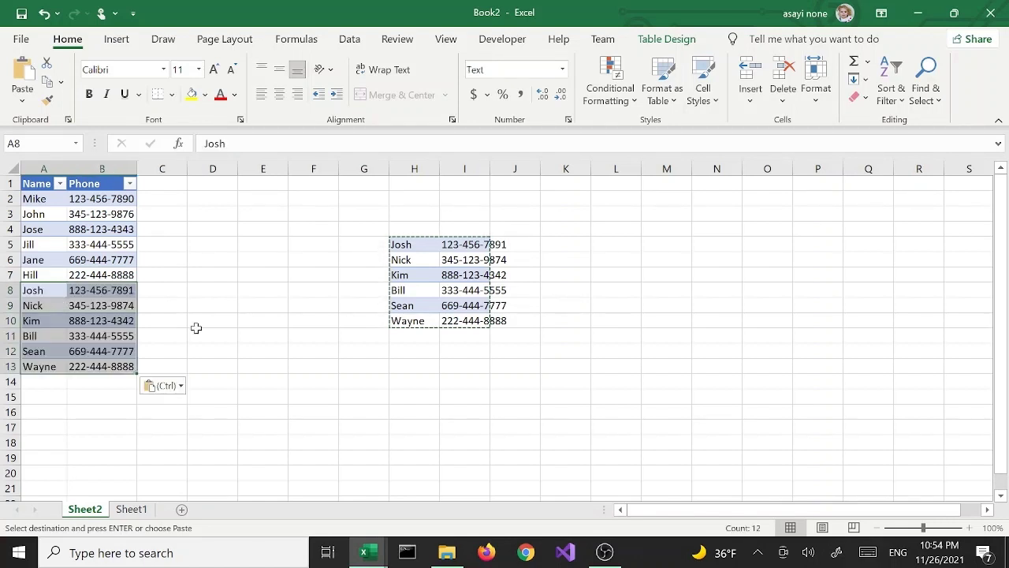
{"action": "left_click", "coordinate": [199, 331]}
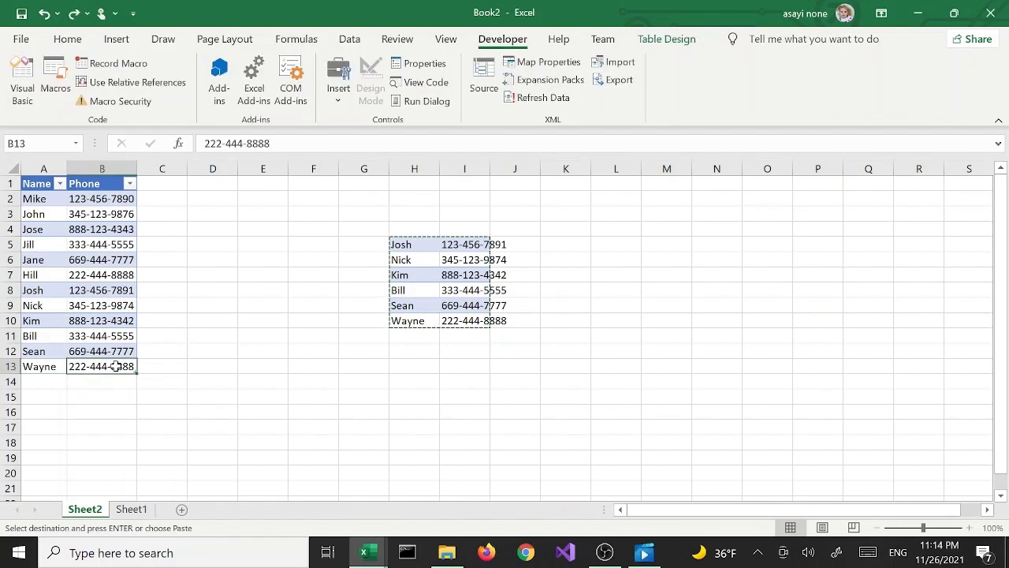
{"action": "key", "text": "alt"}
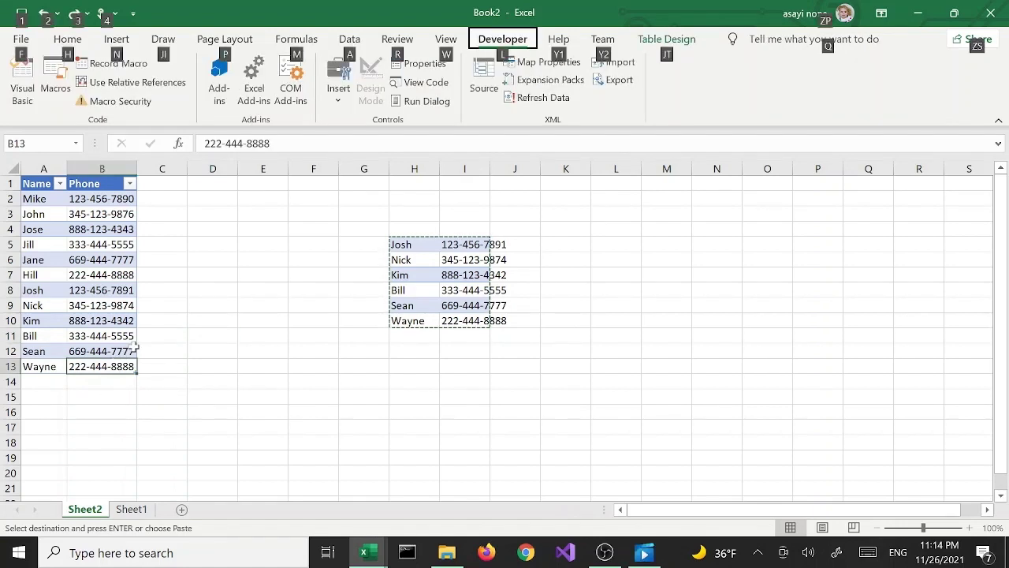
{"action": "key", "text": "alt"}
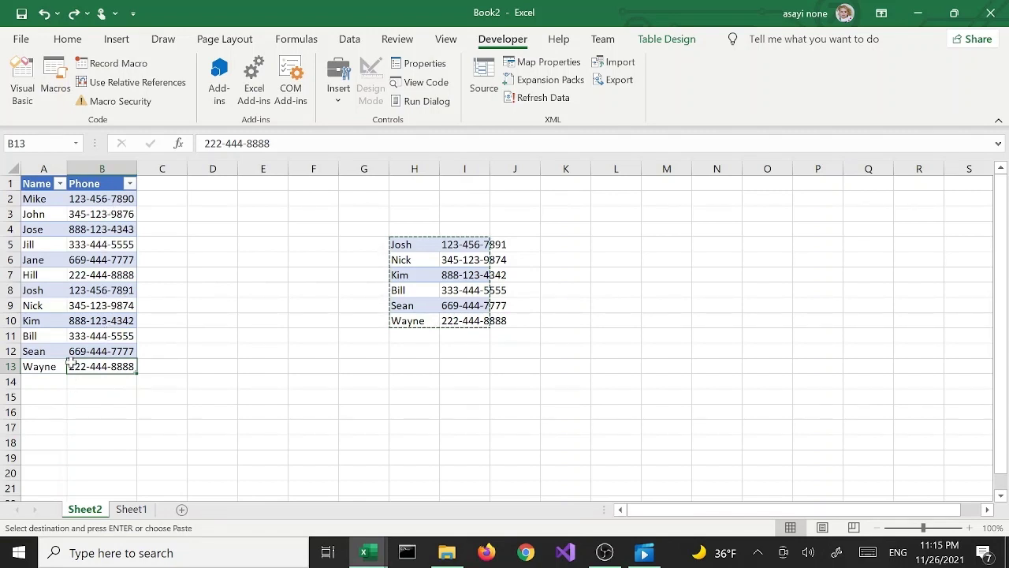
{"action": "left_click", "coordinate": [134, 449]}
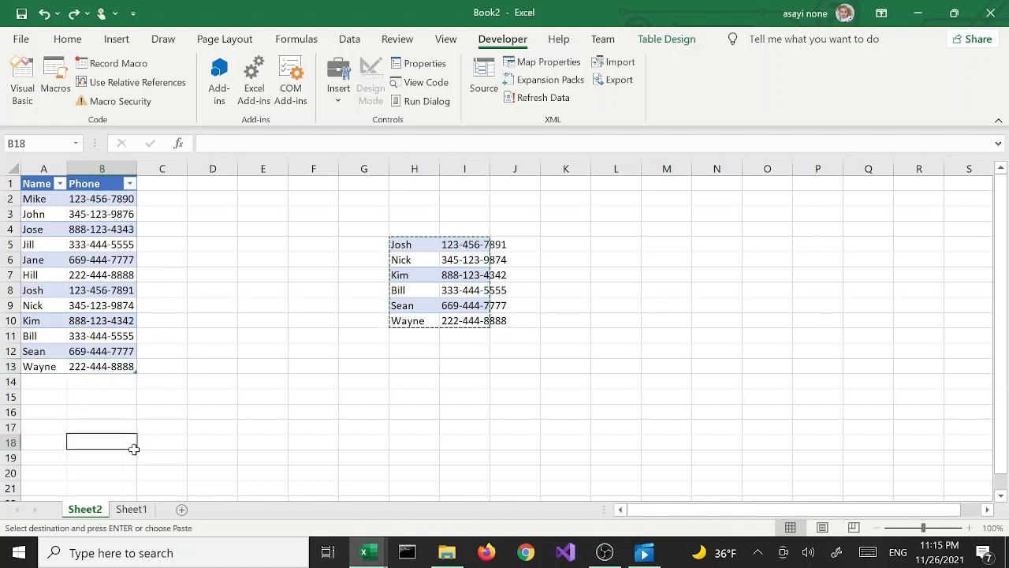